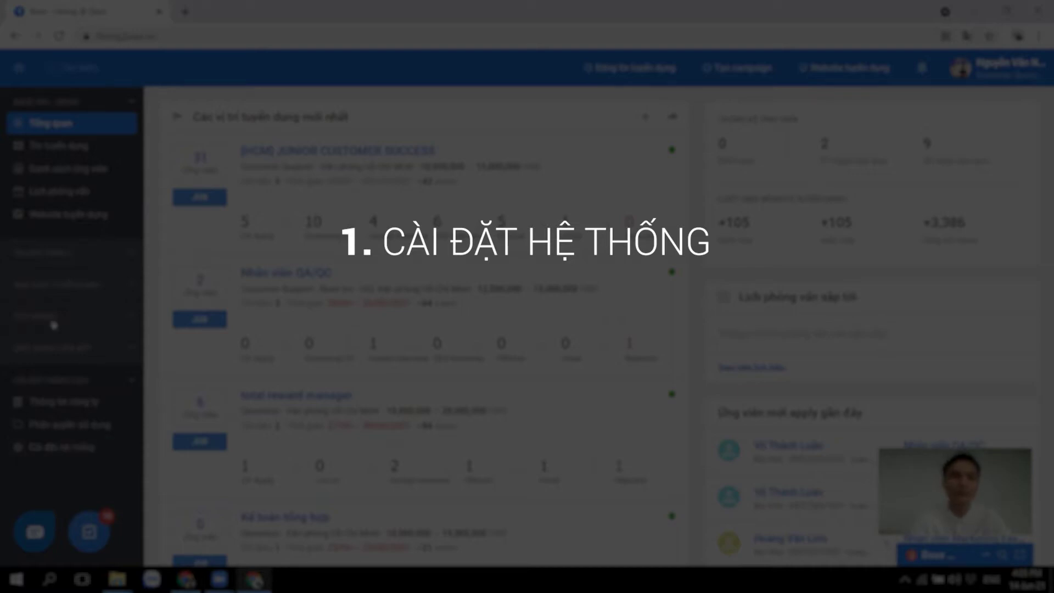
Open Cài đặt hệ thống under CÀI ĐẶT NÂNG CAO after briefly expanding TÙY CHỈNH
{"action": "left_click", "coordinate": [47, 316]}
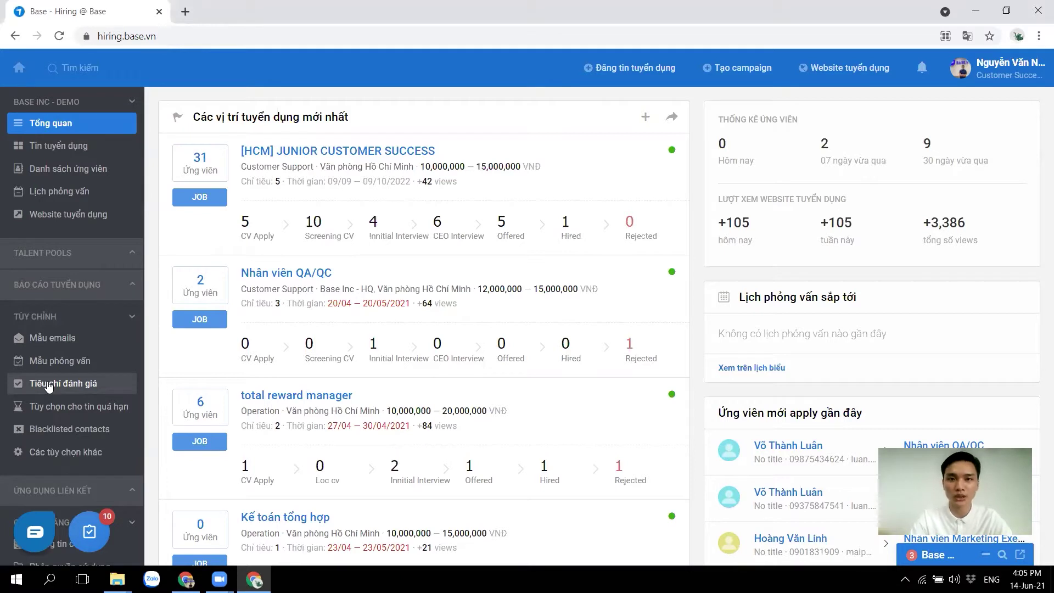
{"action": "left_click", "coordinate": [47, 324]}
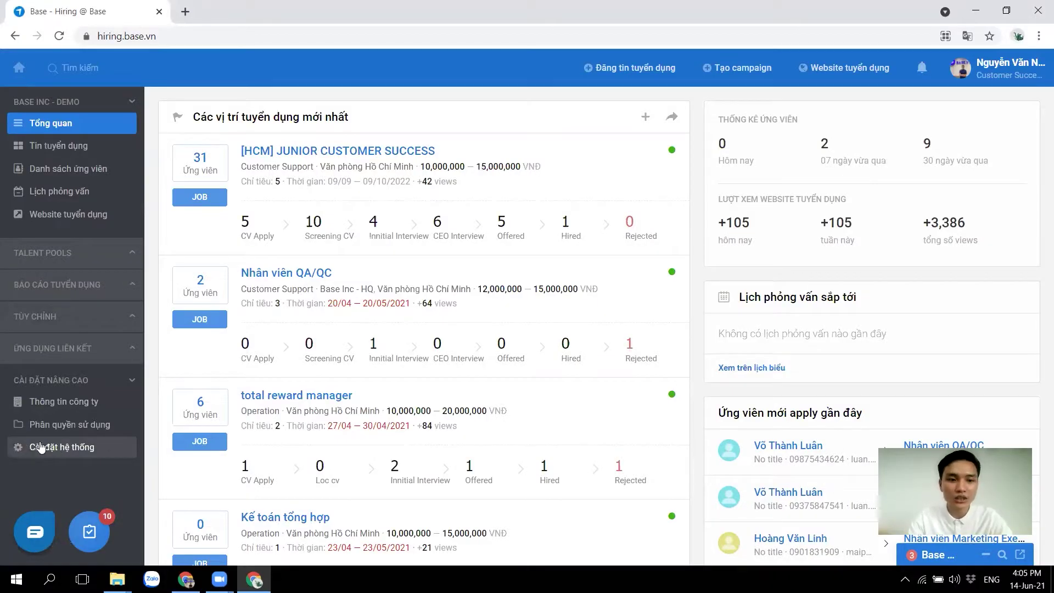
{"action": "left_click", "coordinate": [41, 444]}
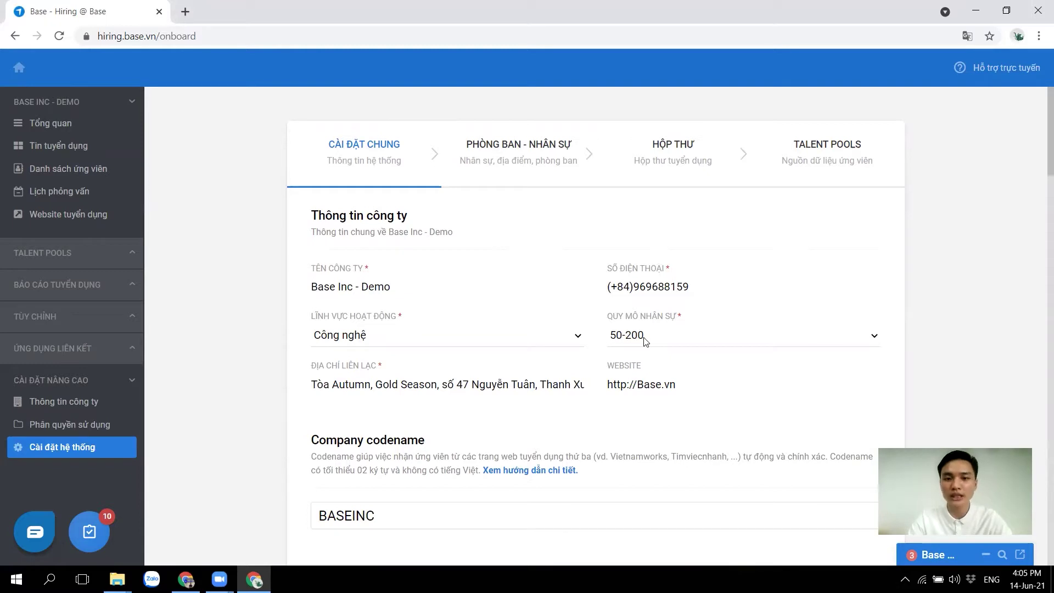
Save the Cài đặt chung company form with Lưu lại và tiếp tục
{"action": "scroll", "coordinate": [640, 417], "scroll_direction": "down", "scroll_amount": 3}
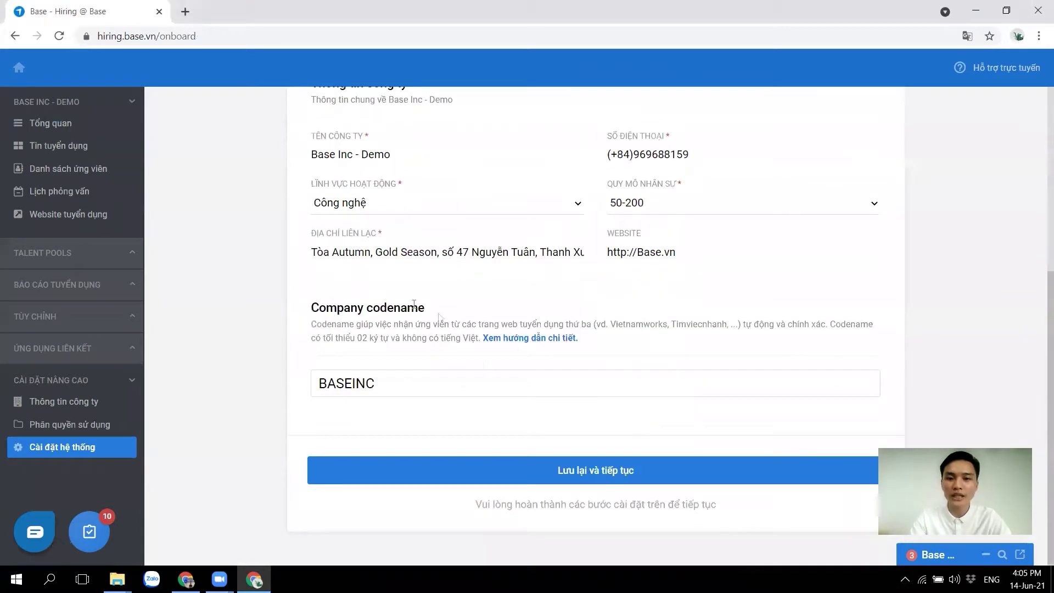
{"action": "left_click", "coordinate": [600, 473]}
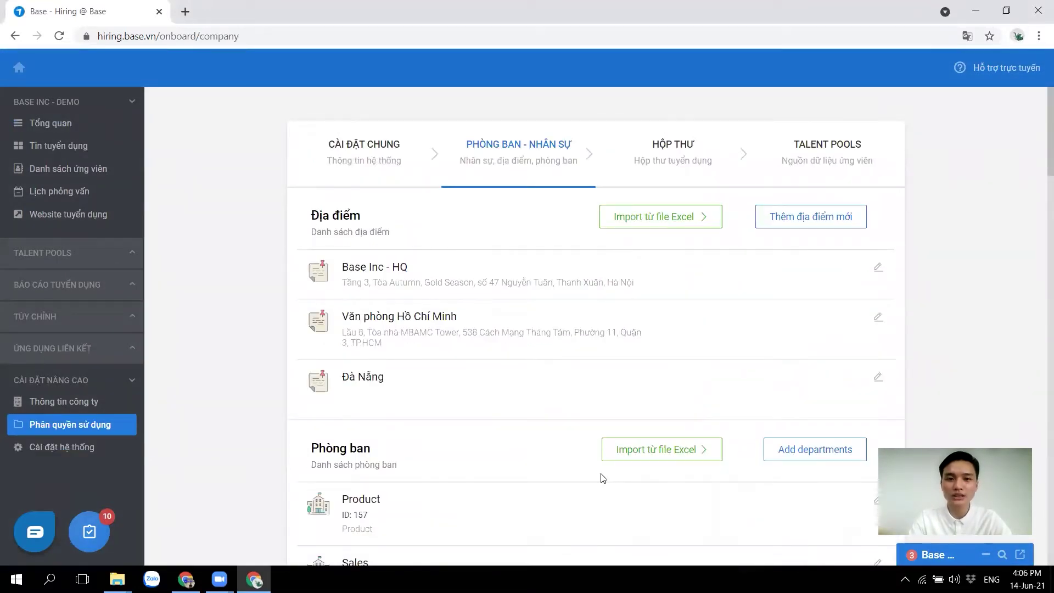
{"action": "scroll", "coordinate": [586, 413], "scroll_direction": "down", "scroll_amount": 1}
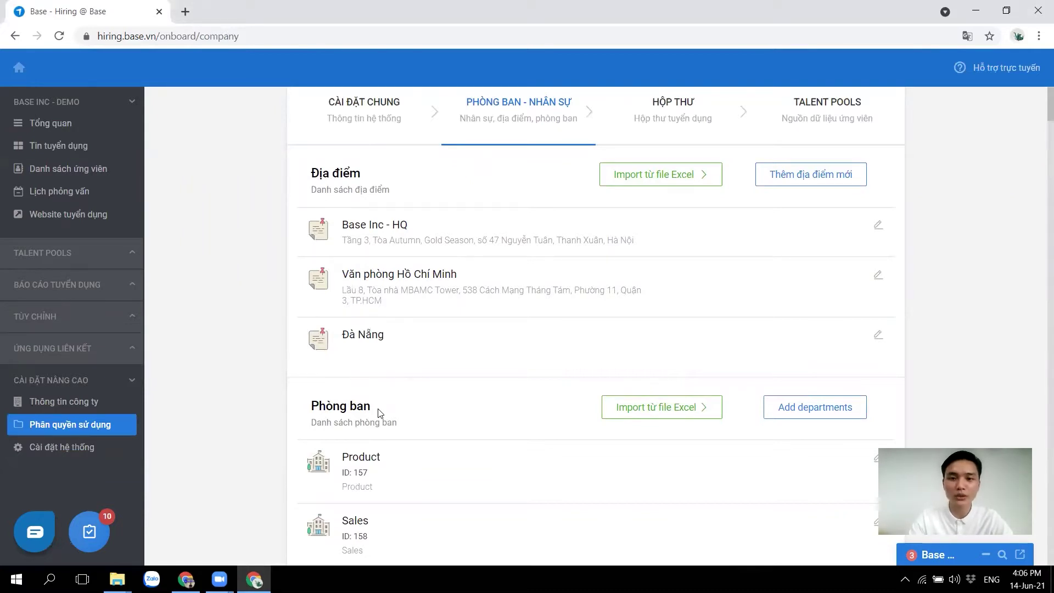
{"action": "left_click", "coordinate": [655, 410]}
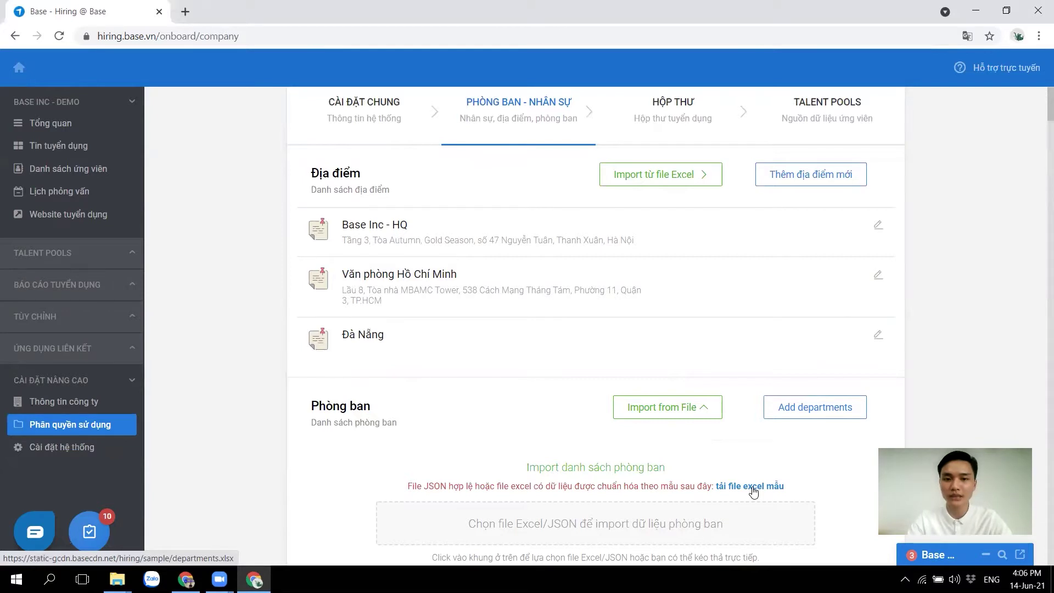
{"action": "left_click", "coordinate": [673, 414]}
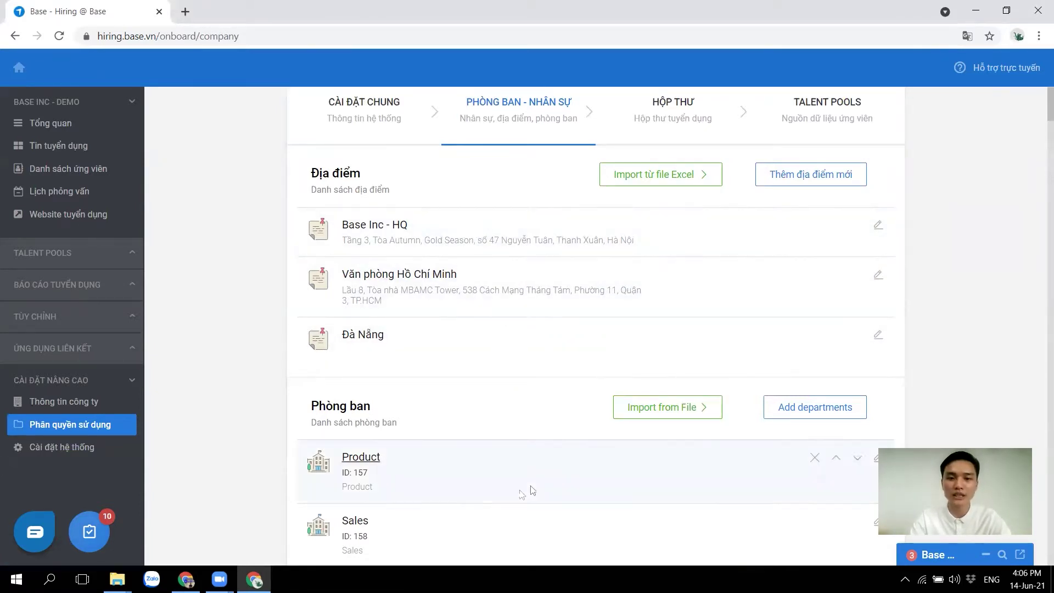
{"action": "scroll", "coordinate": [539, 436], "scroll_direction": "down", "scroll_amount": 9}
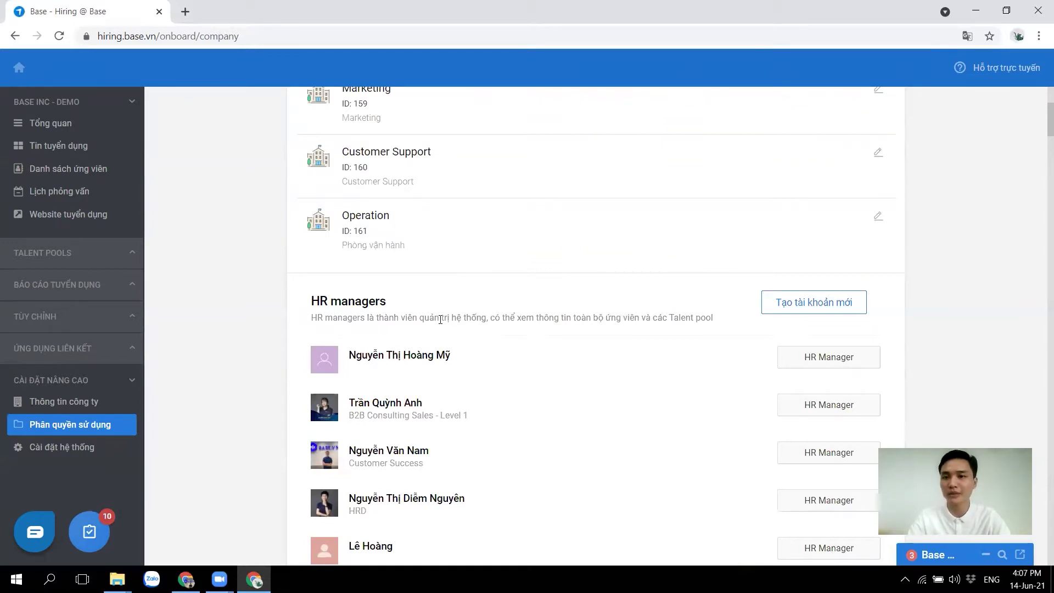
Tag a team member by username in the HR manager field and add them
{"action": "scroll", "coordinate": [527, 353], "scroll_direction": "down", "scroll_amount": 7}
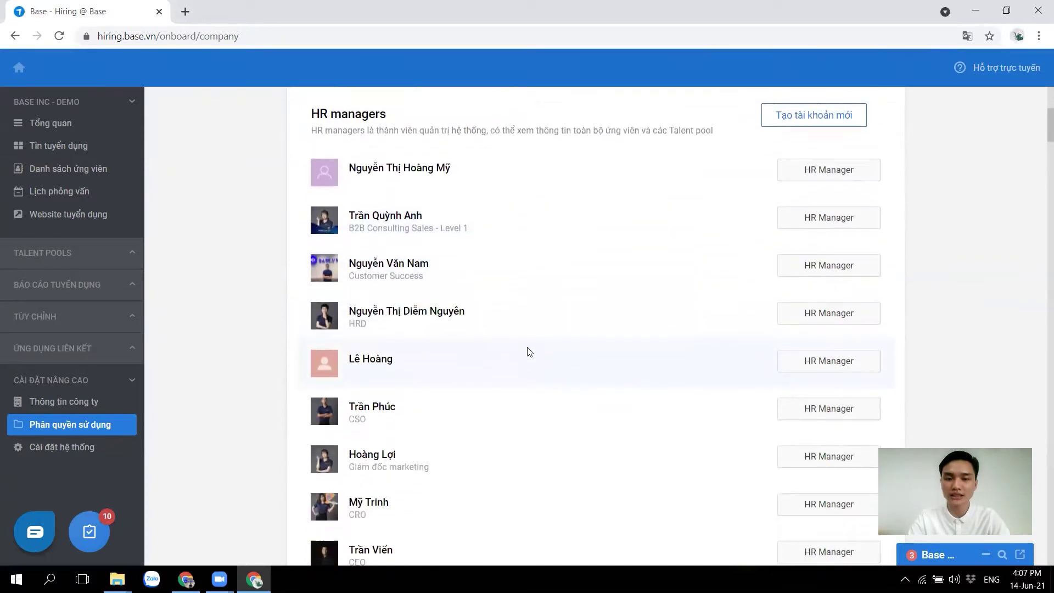
{"action": "left_click", "coordinate": [461, 385]}
{"action": "type", "text": "@li"}
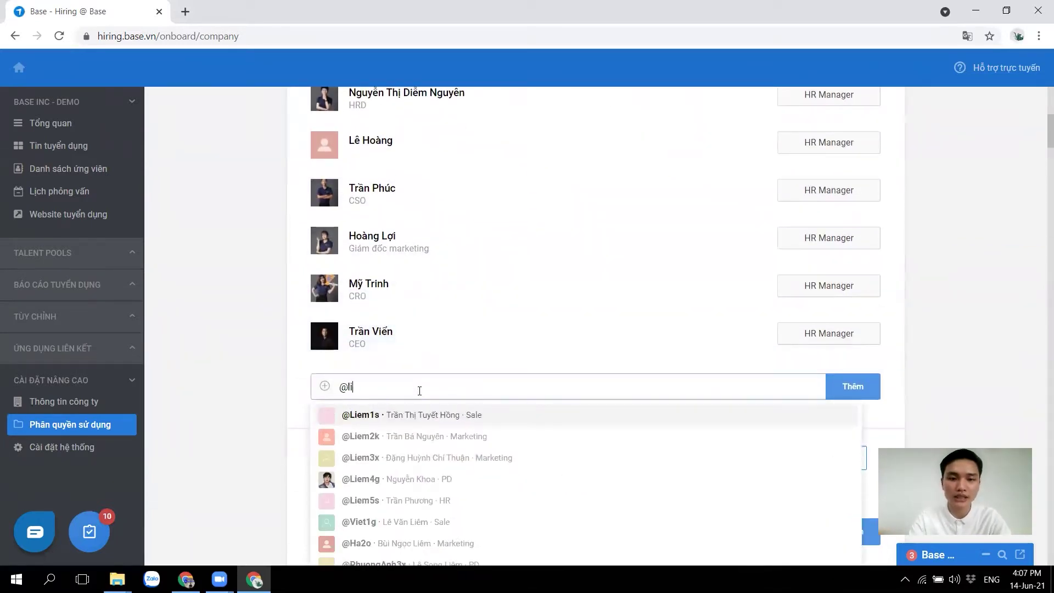
{"action": "key", "text": "BackSpace"}
{"action": "type", "text": "uan"}
{"action": "key", "text": "Return"}
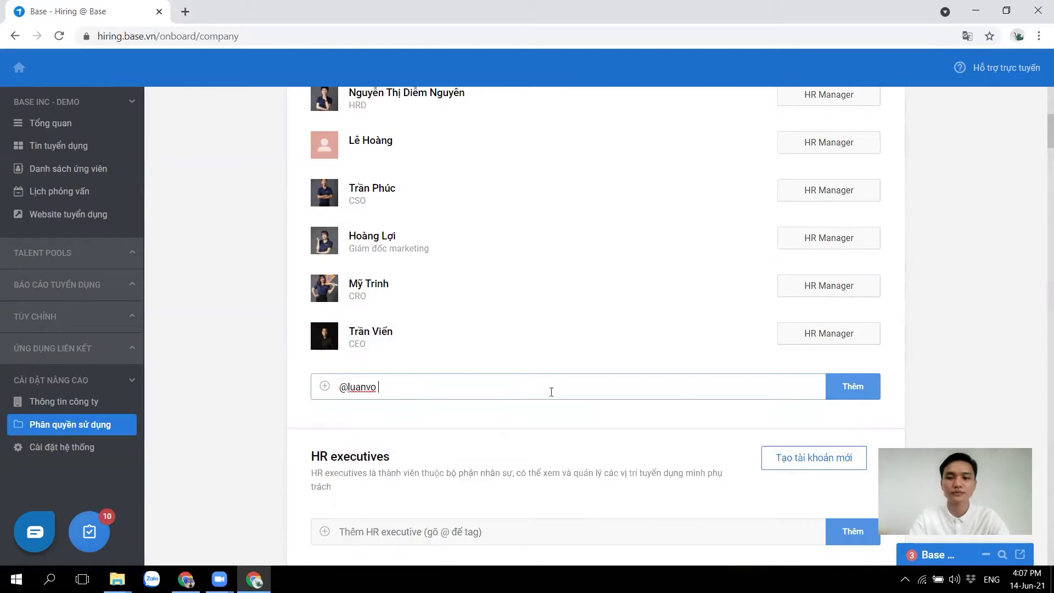
{"action": "left_click", "coordinate": [865, 386]}
Start tagging the same user by username in the HR executive field
{"action": "scroll", "coordinate": [585, 437], "scroll_direction": "down", "scroll_amount": 10}
{"action": "scroll", "coordinate": [585, 434], "scroll_direction": "up", "scroll_amount": 10}
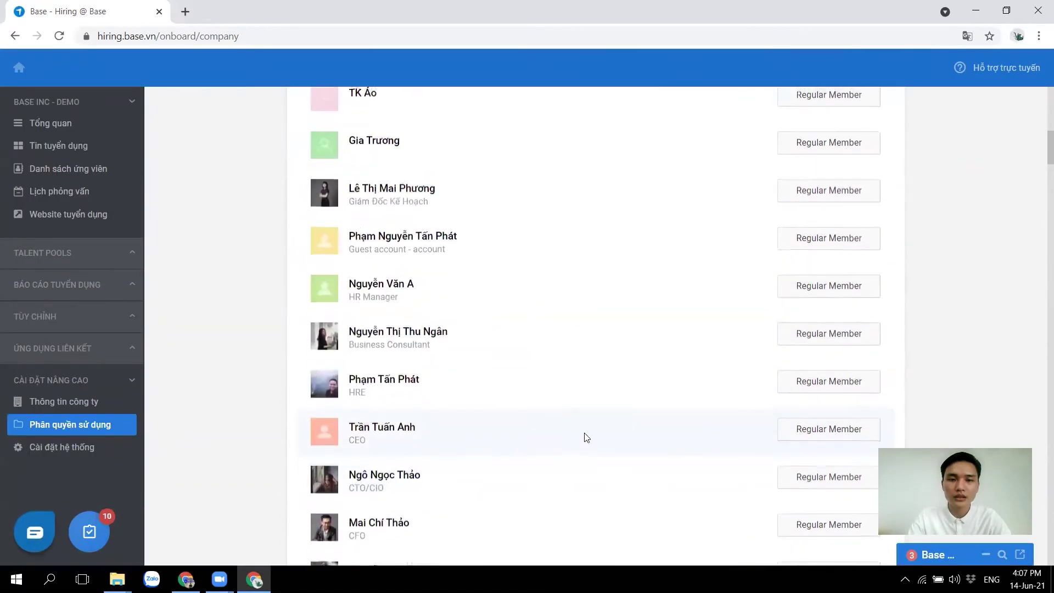
{"action": "scroll", "coordinate": [585, 434], "scroll_direction": "up", "scroll_amount": 1}
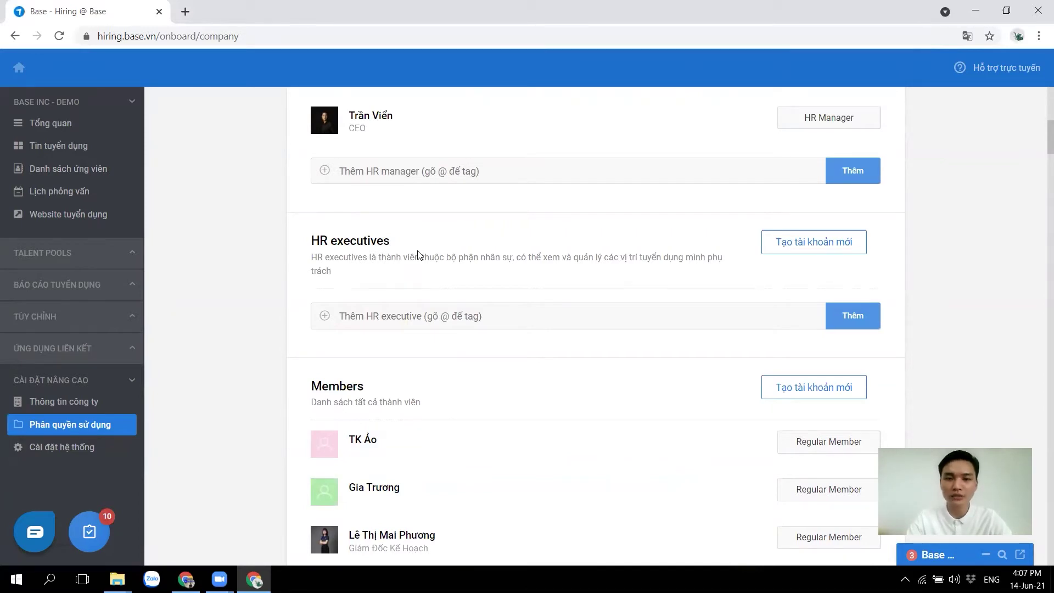
{"action": "left_click", "coordinate": [398, 321]}
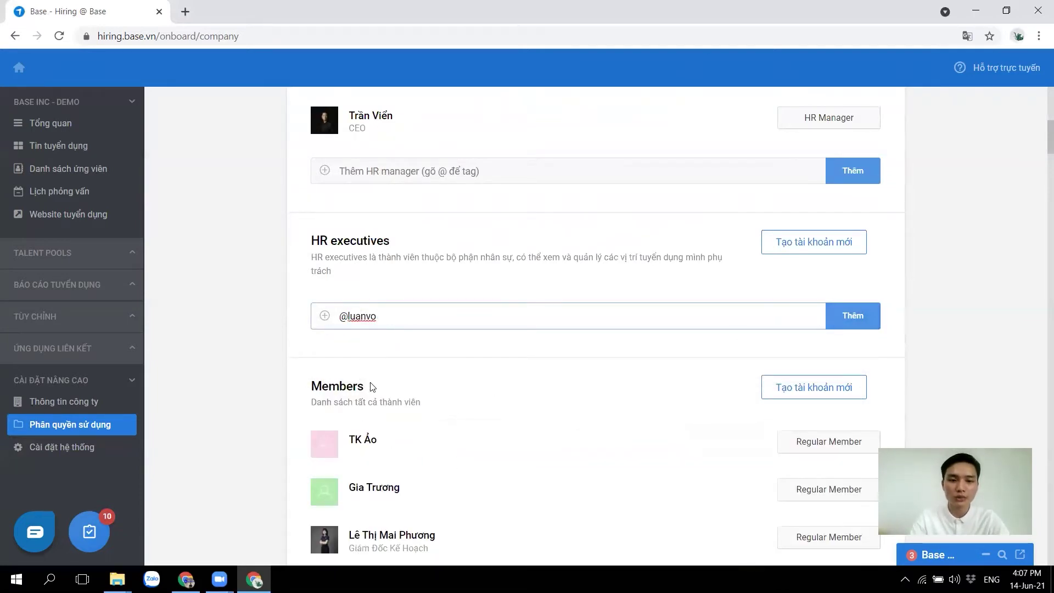
{"action": "left_click_drag", "start_coordinate": [372, 387], "coordinate": [299, 386]}
{"action": "left_click", "coordinate": [435, 386]}
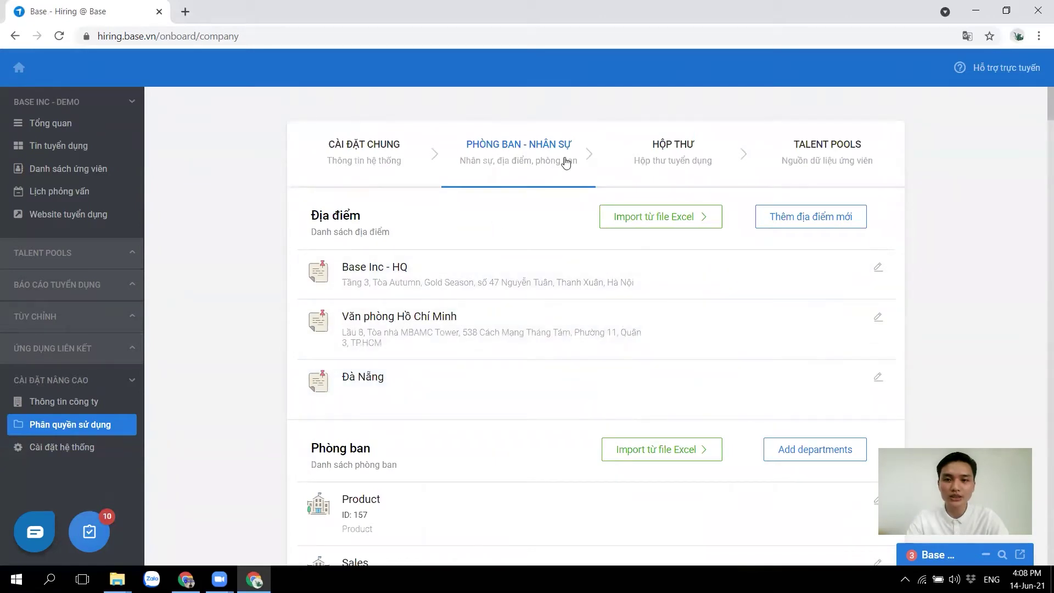
Switch to the HỘP THƯ step and review the Talent mailbox address domain
{"action": "left_click", "coordinate": [669, 153]}
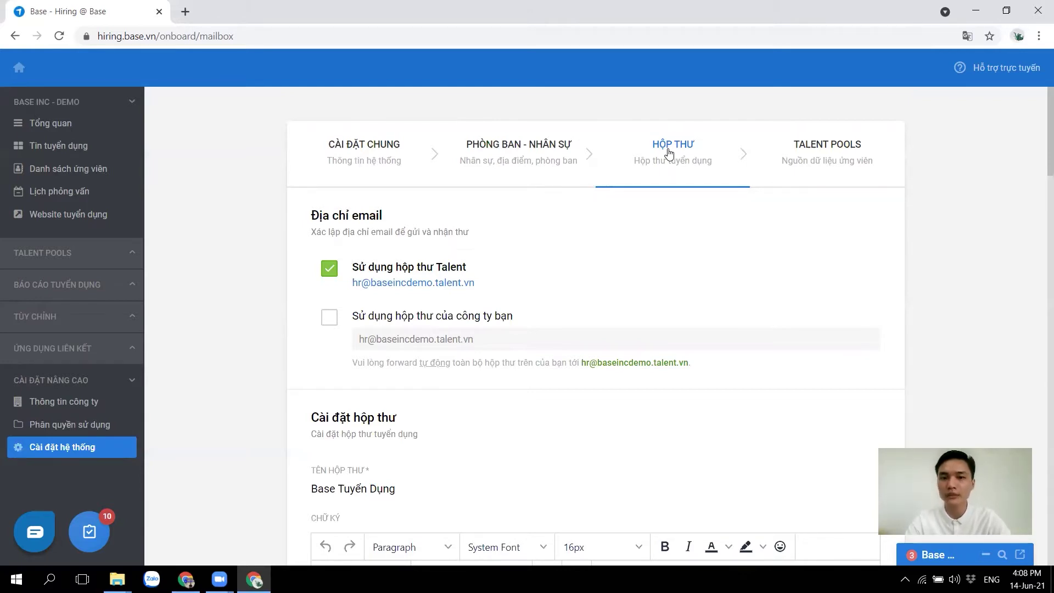
{"action": "left_click_drag", "start_coordinate": [371, 282], "coordinate": [458, 282]}
{"action": "left_click", "coordinate": [516, 287]}
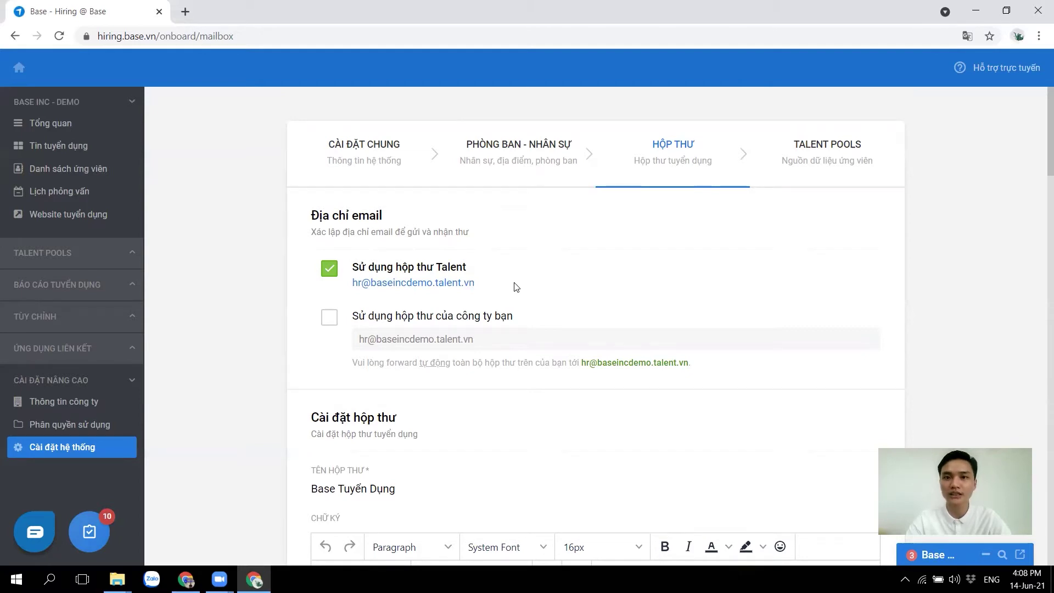
{"action": "scroll", "coordinate": [564, 386], "scroll_direction": "down", "scroll_amount": 2}
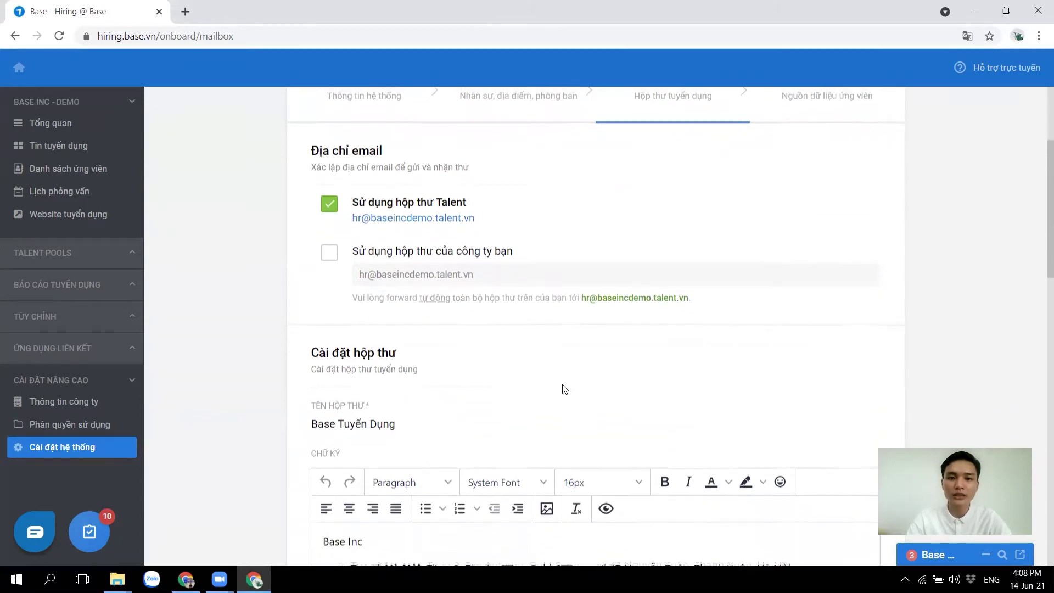
Review the mailbox name Base Tuyển Dụng and the signature, then save and continue
{"action": "scroll", "coordinate": [563, 386], "scroll_direction": "down", "scroll_amount": 2}
{"action": "left_click", "coordinate": [438, 302]}
{"action": "left_click_drag", "start_coordinate": [439, 302], "coordinate": [276, 311]}
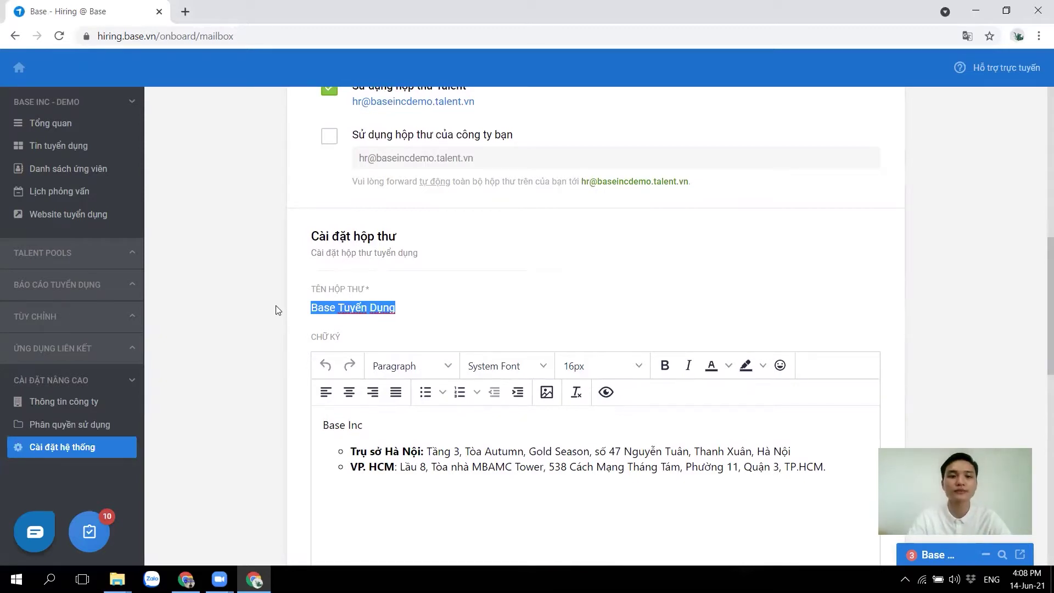
{"action": "scroll", "coordinate": [442, 393], "scroll_direction": "down", "scroll_amount": 4}
{"action": "left_click", "coordinate": [477, 303]}
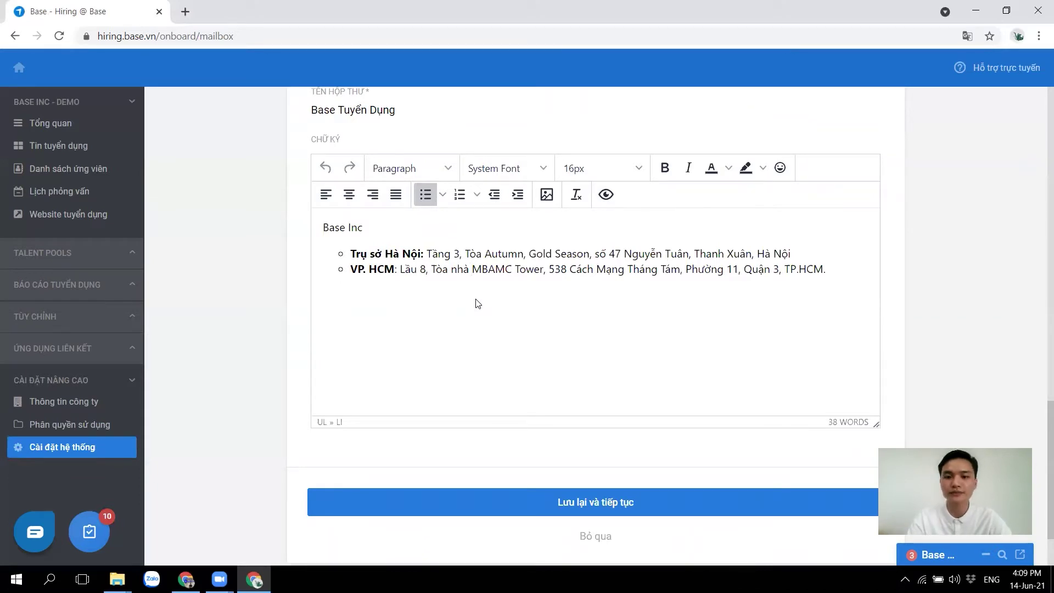
{"action": "left_click", "coordinate": [640, 503]}
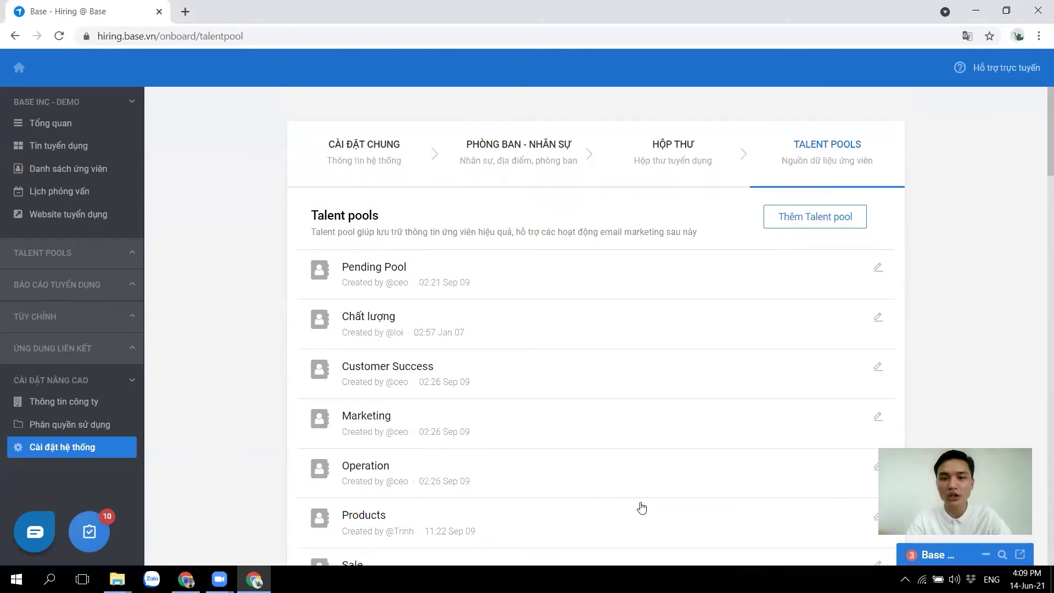
Begin a new talent pool, moving on to its members and description fields
{"action": "left_click", "coordinate": [807, 215]}
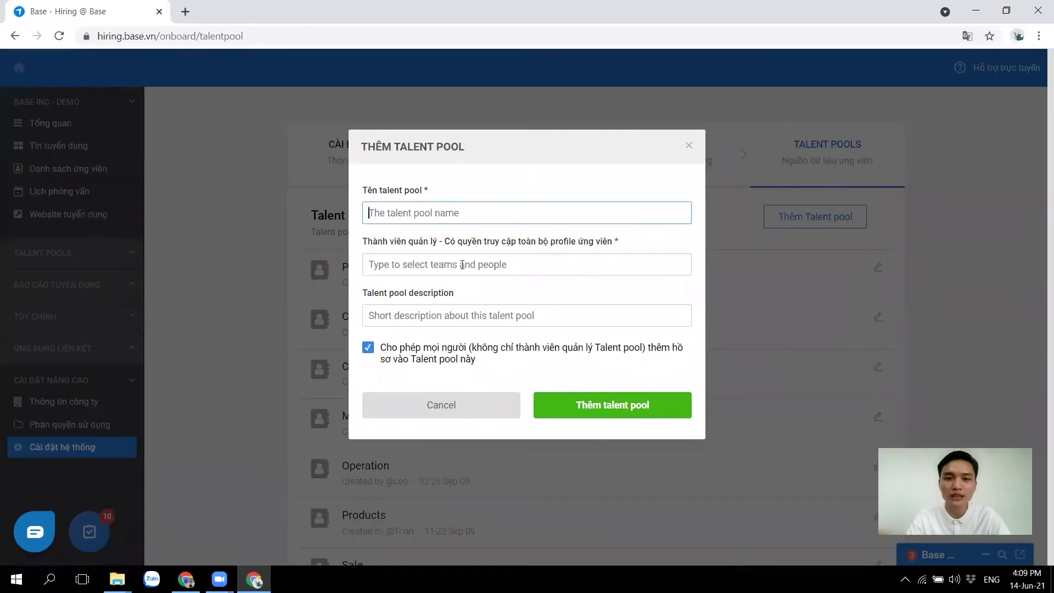
{"action": "left_click", "coordinate": [441, 268]}
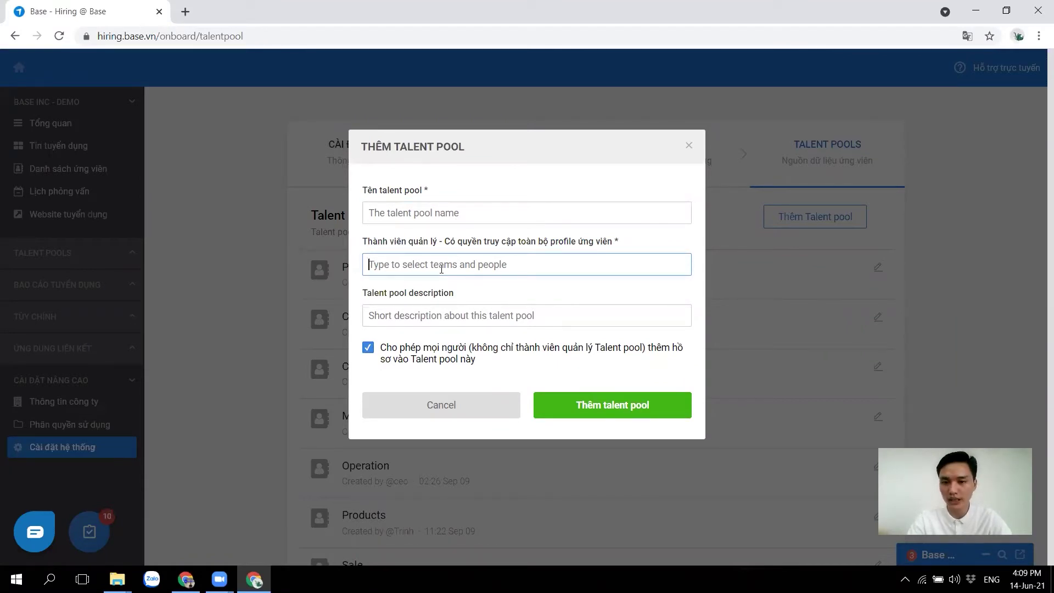
{"action": "left_click", "coordinate": [416, 318]}
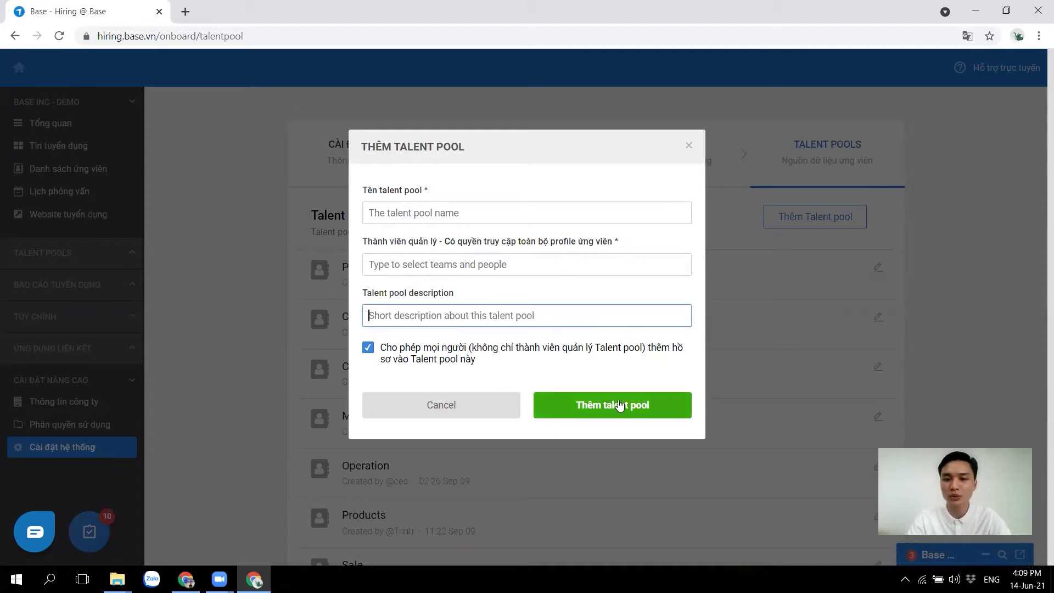
Discard the new talent pool form and finish the setup wizard with Hoàn thành
{"action": "left_click", "coordinate": [689, 146]}
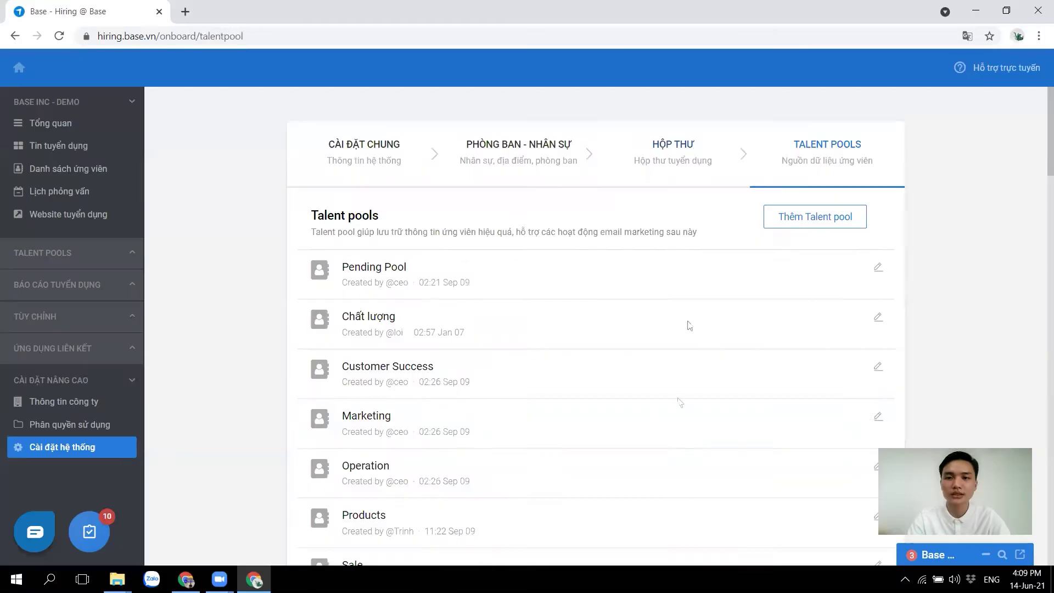
{"action": "scroll", "coordinate": [671, 449], "scroll_direction": "down", "scroll_amount": 5}
{"action": "left_click", "coordinate": [635, 473]}
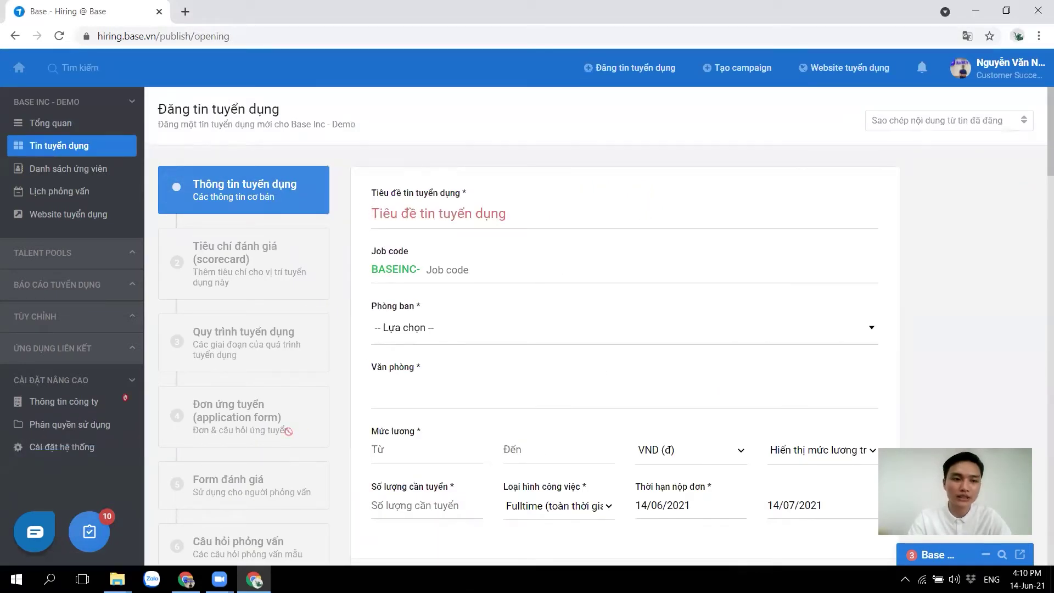
Expand TÙY CHỈNH in the sidebar and go to the Mẫu emails page
{"action": "left_click", "coordinate": [35, 319]}
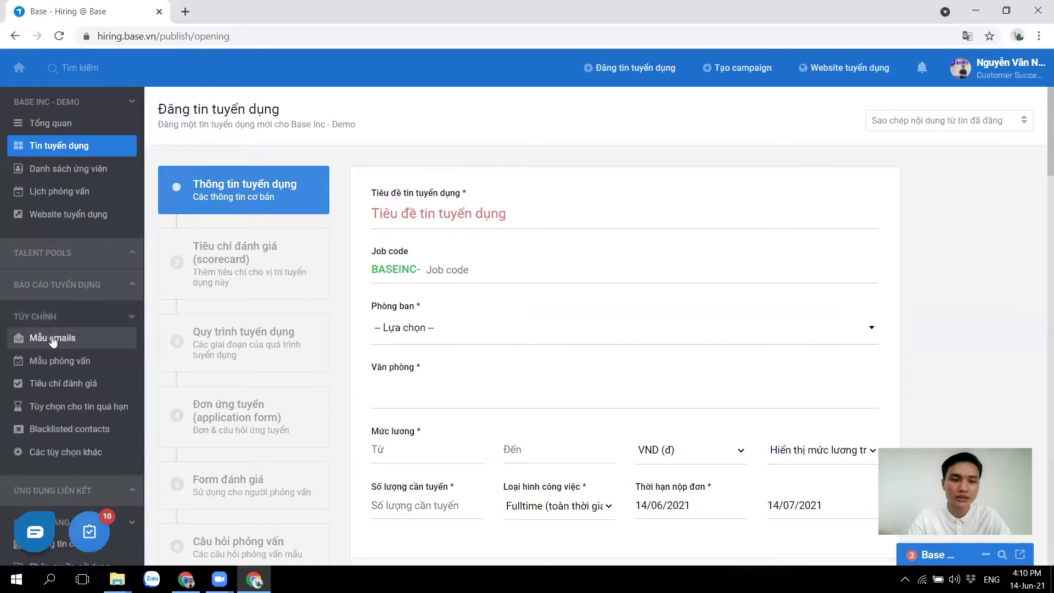
{"action": "left_click", "coordinate": [51, 338]}
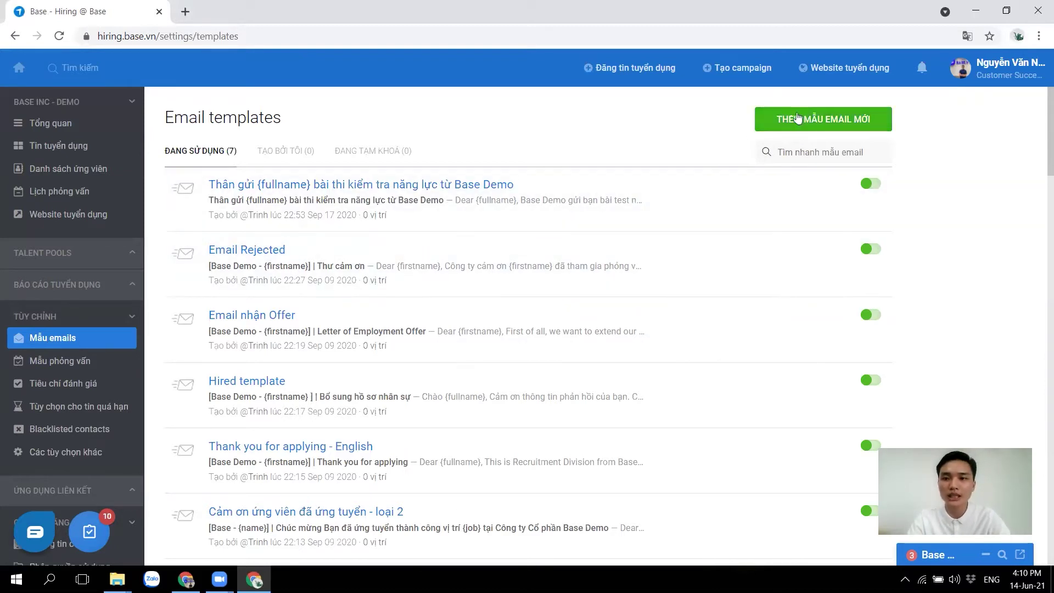
Add a new email template and enter the name 'Thư cảm ơn ứng viên'
{"action": "left_click", "coordinate": [824, 118]}
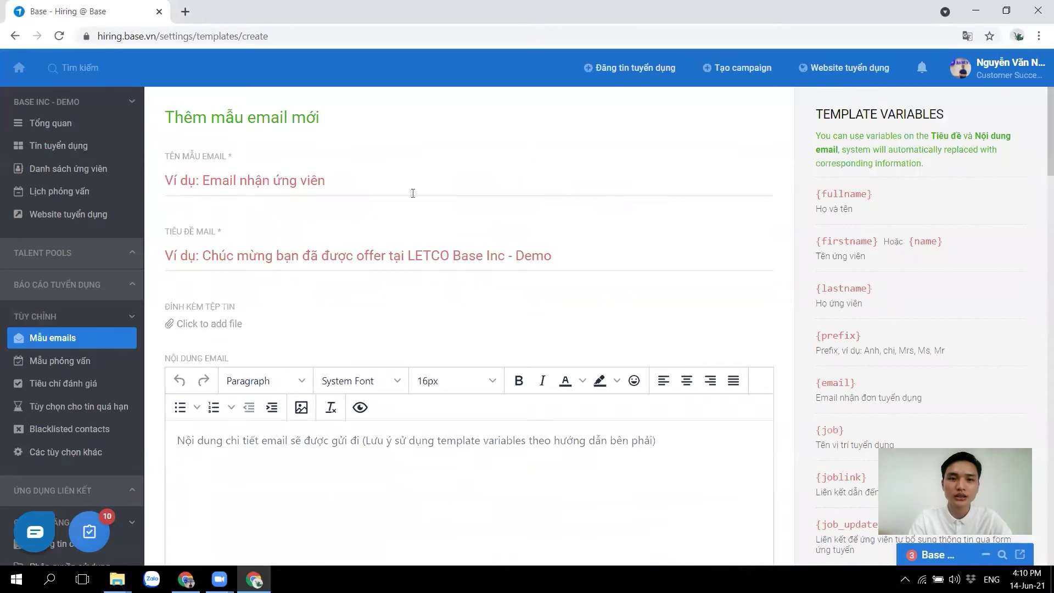
{"action": "left_click", "coordinate": [305, 187]}
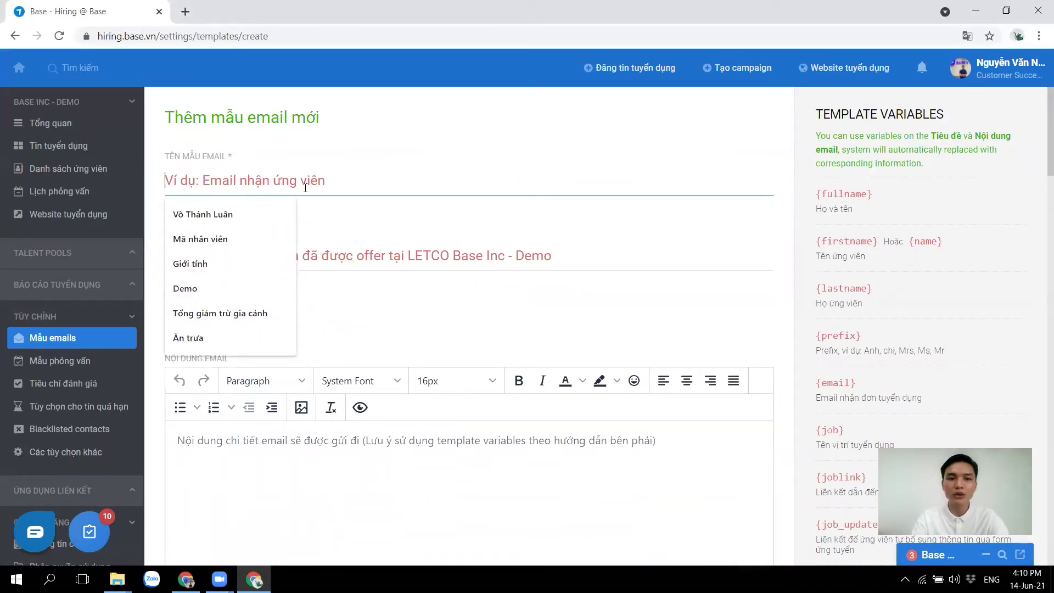
{"action": "type", "text": "Thư"}
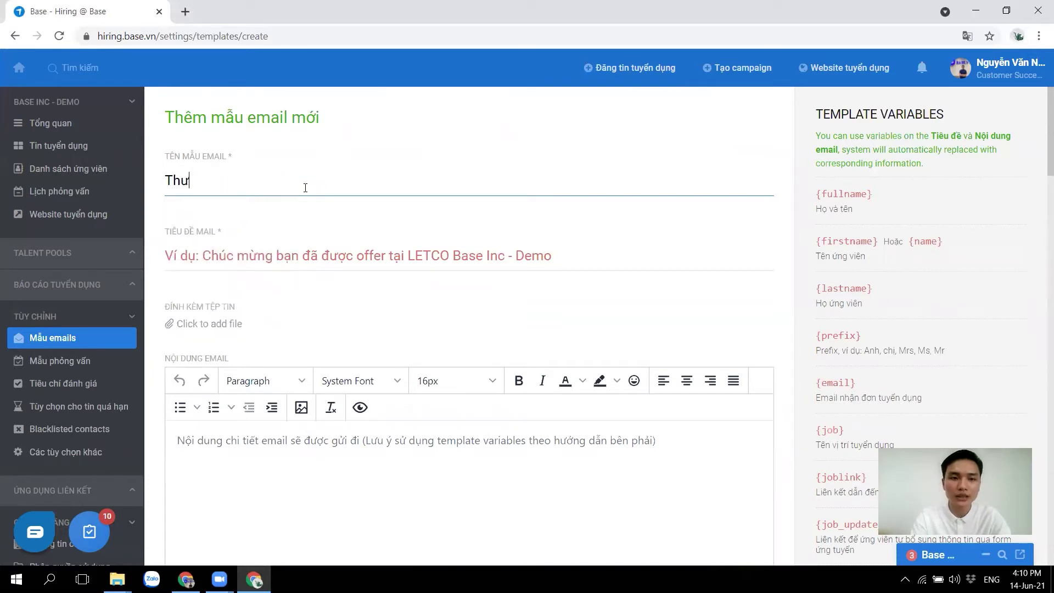
{"action": "type", "text": " cảm ơn ứng viên"}
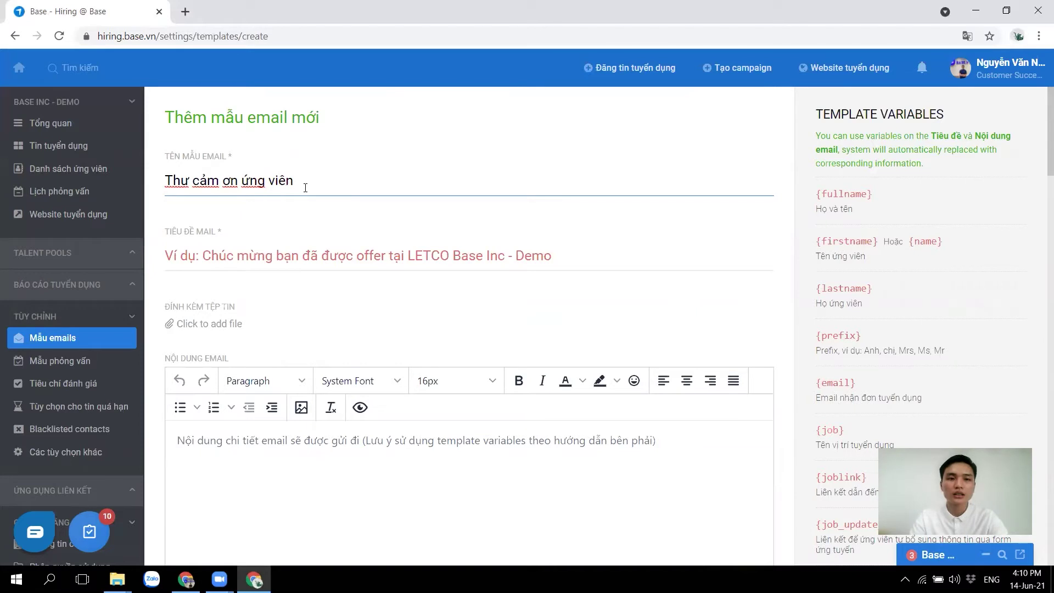
{"action": "left_click_drag", "start_coordinate": [341, 181], "coordinate": [157, 181]}
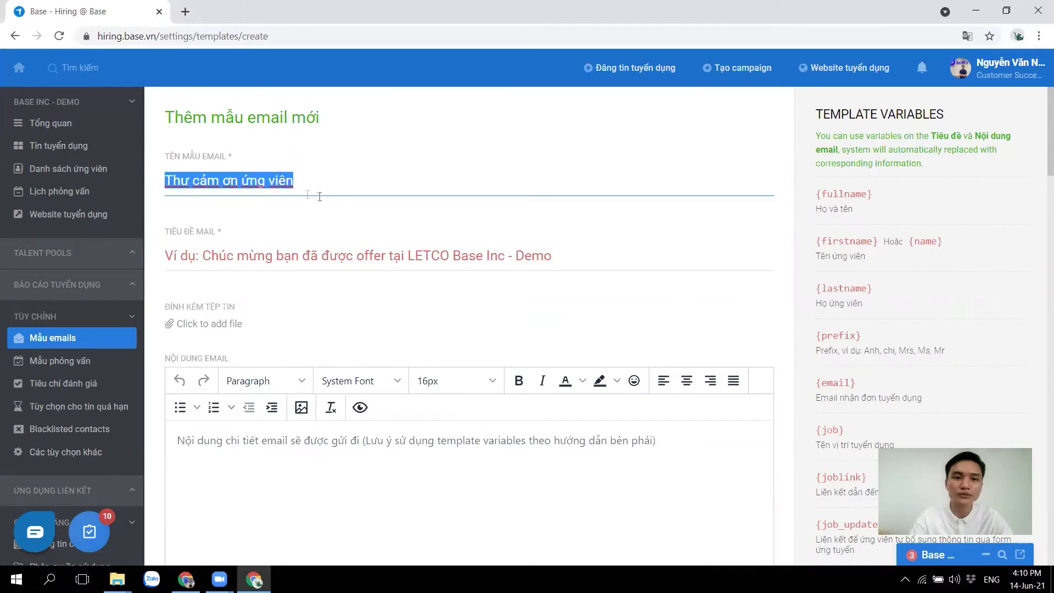
{"action": "left_click_drag", "start_coordinate": [232, 237], "coordinate": [165, 236]}
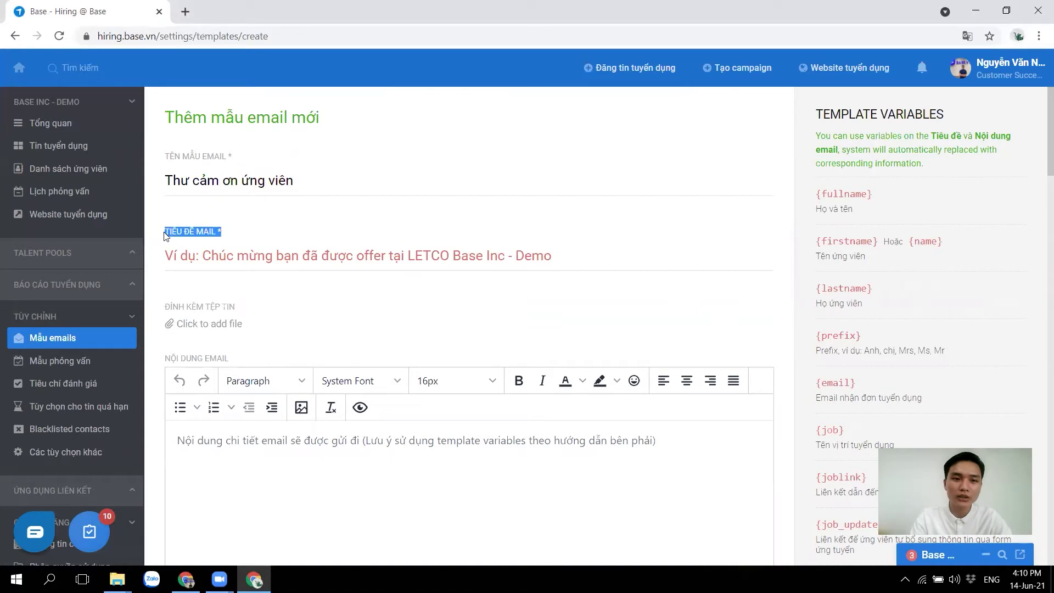
Start the email subject with 'Cảm ơn' followed by the copied {fullname} variable
{"action": "left_click", "coordinate": [197, 257]}
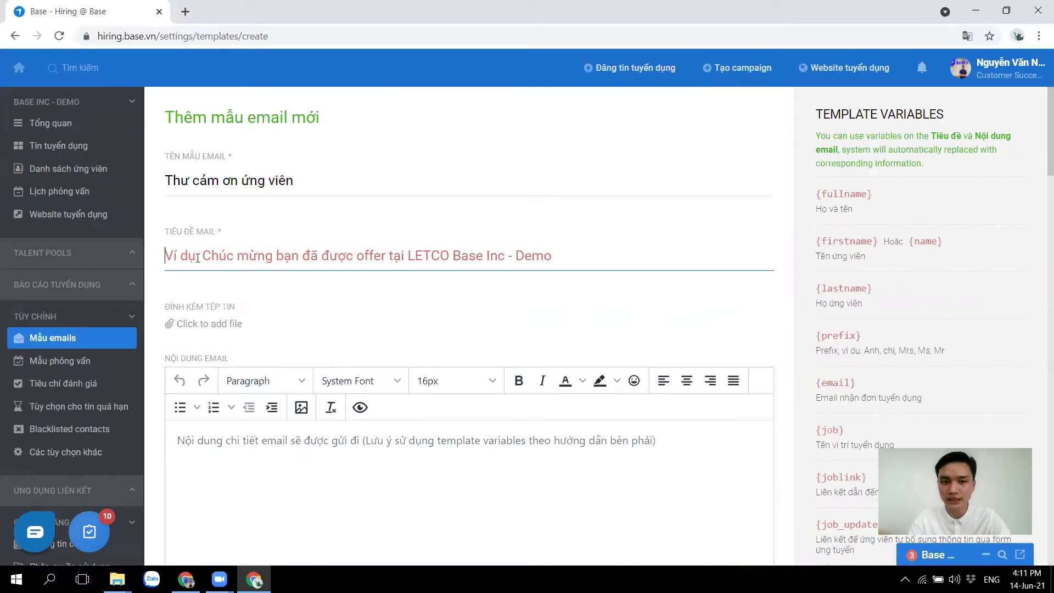
{"action": "type", "text": "Cảm "}
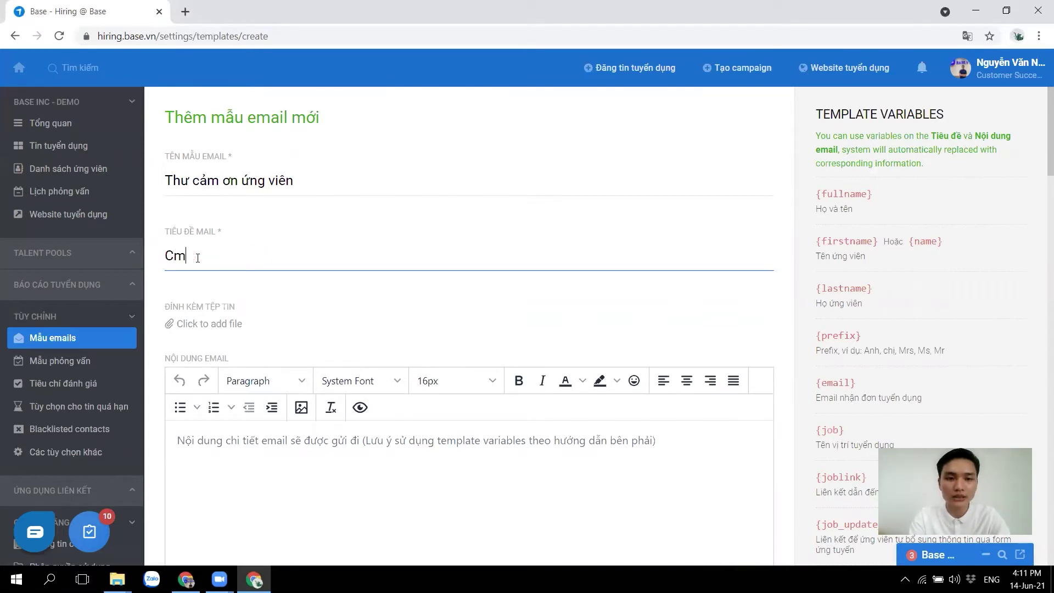
{"action": "type", "text": "ơn"}
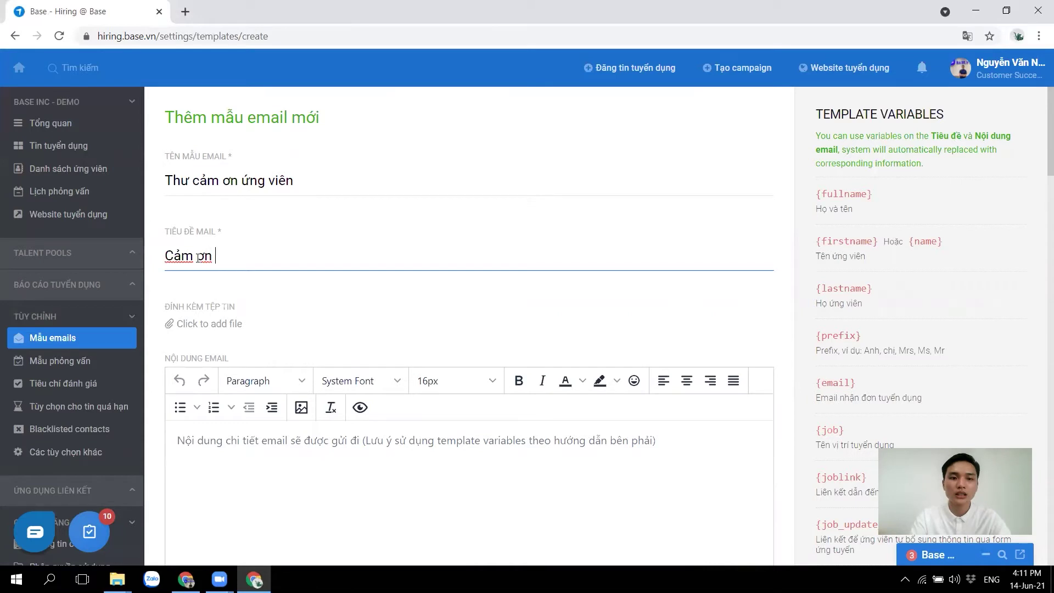
{"action": "left_click_drag", "start_coordinate": [874, 196], "coordinate": [818, 197]}
{"action": "key", "text": "ctrl+c"}
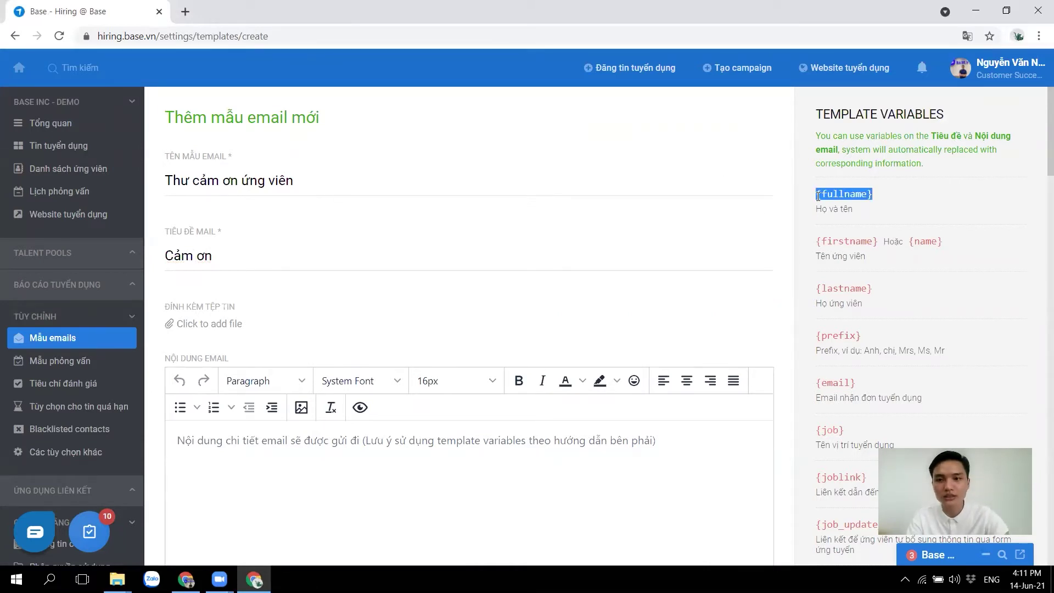
{"action": "left_click", "coordinate": [350, 260]}
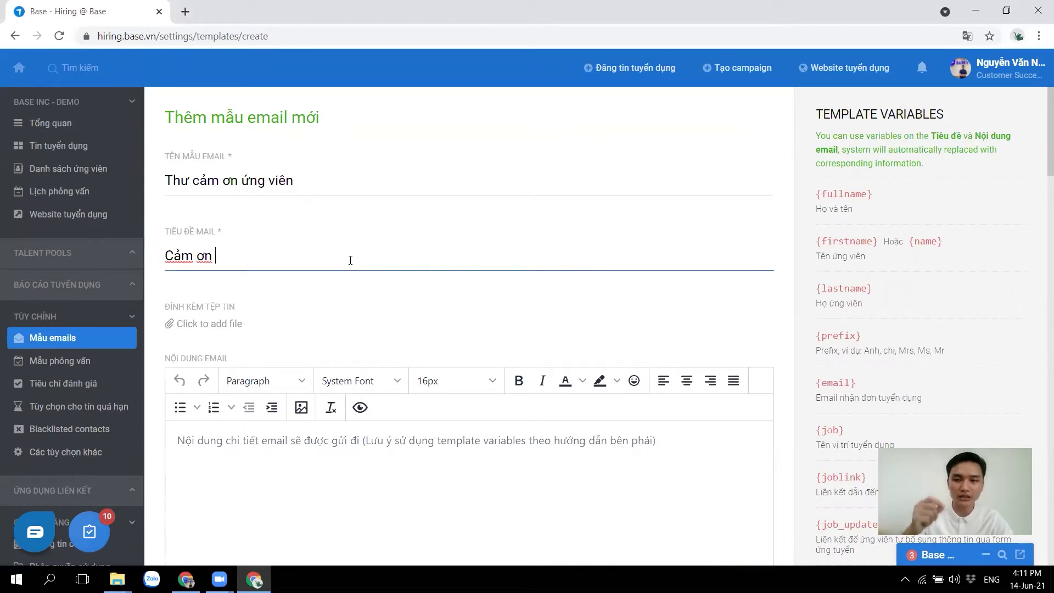
{"action": "key", "text": "ctrl+v"}
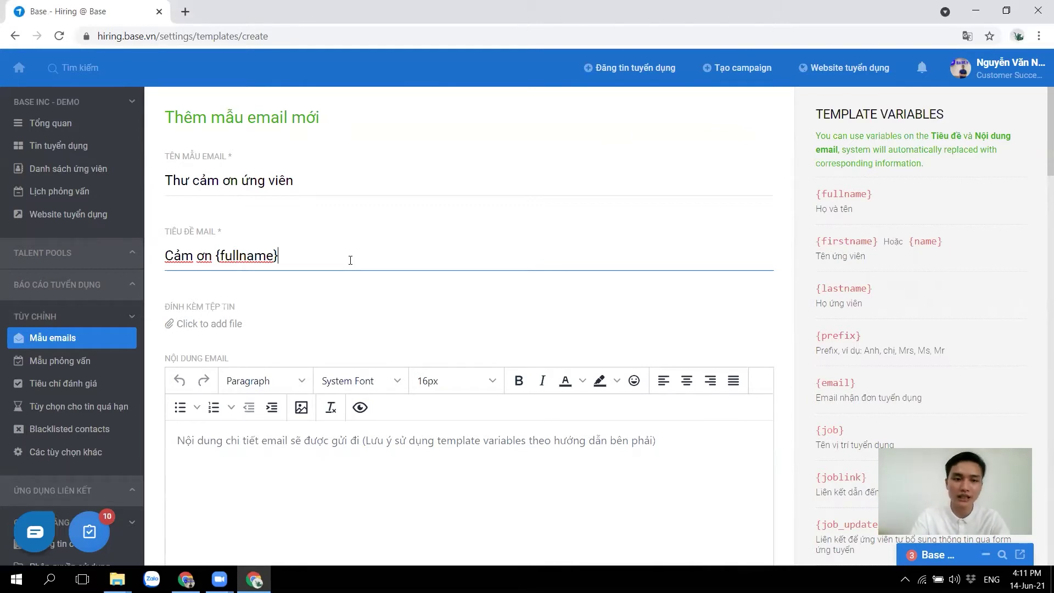
Append 'đã ứng tuyển vị trí' and the copied {job} variable to the subject
{"action": "left_click_drag", "start_coordinate": [299, 255], "coordinate": [216, 259]}
{"action": "left_click", "coordinate": [319, 260]}
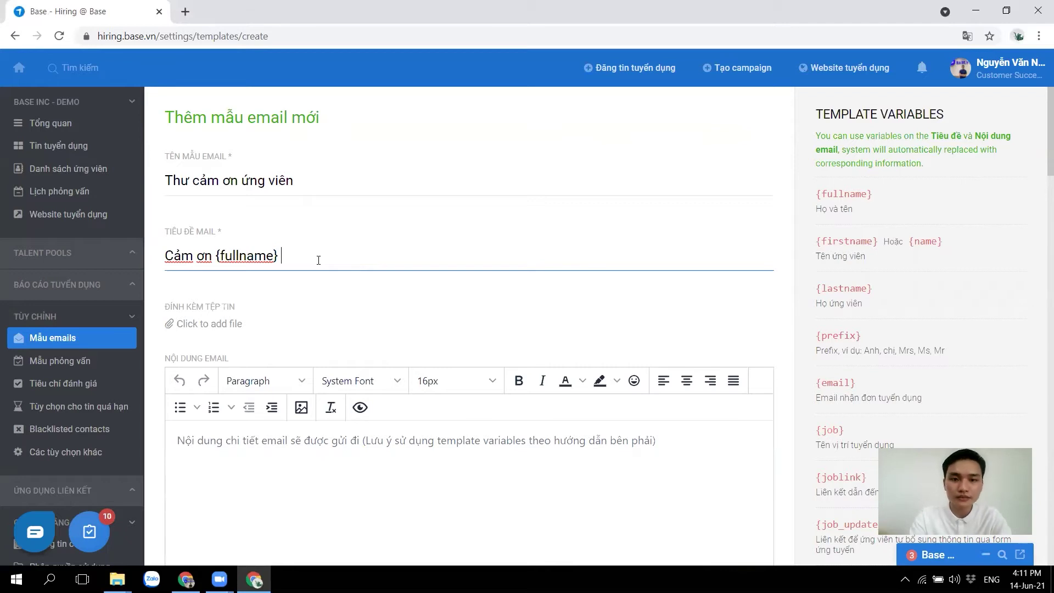
{"action": "type", "text": "đã "}
{"action": "type", "text": "ứng tuye"}
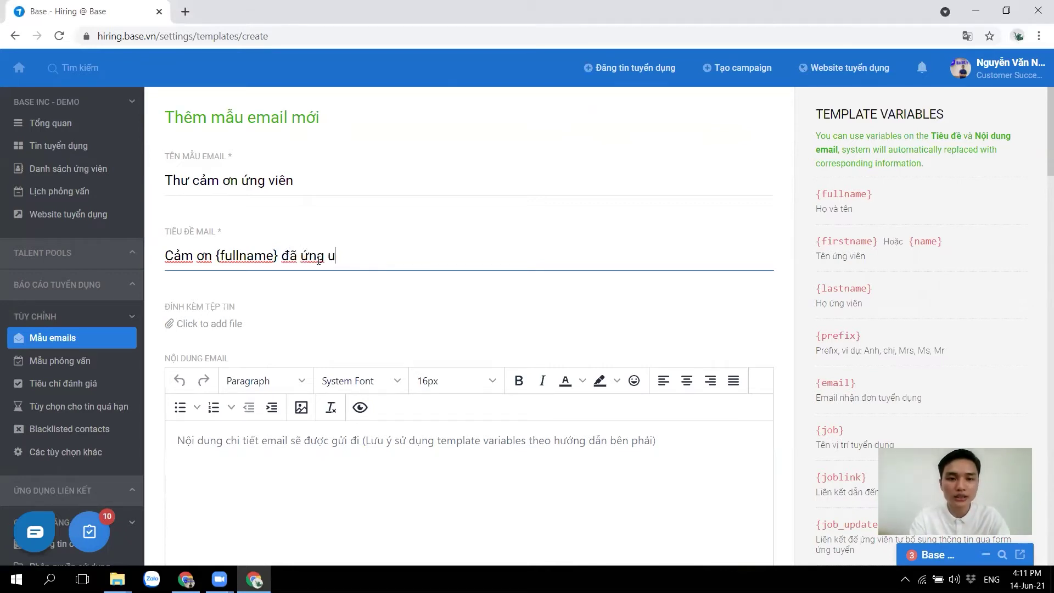
{"action": "type", "text": "ển "}
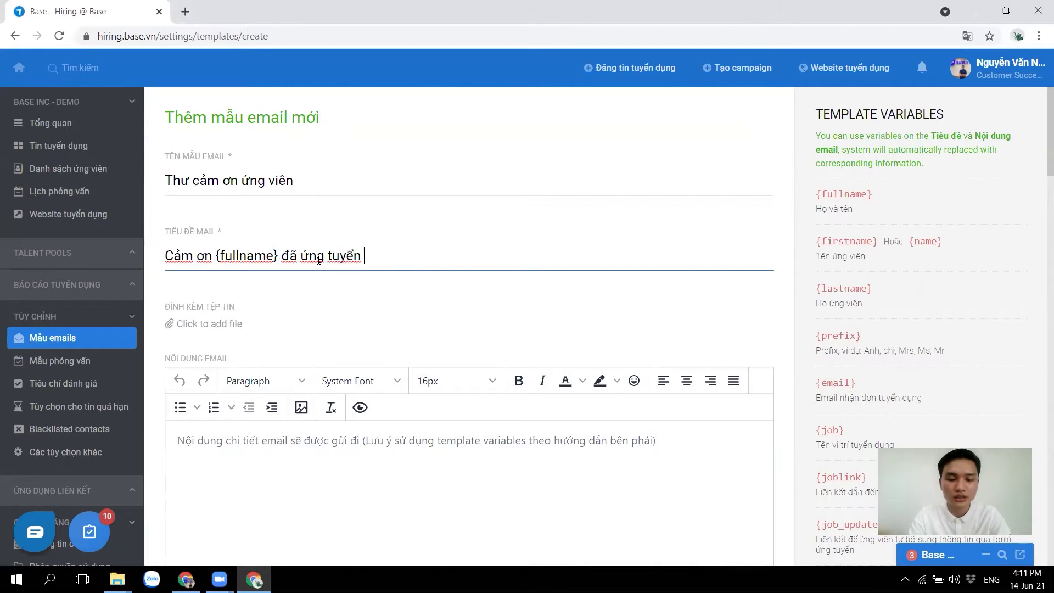
{"action": "type", "text": "vị trí"}
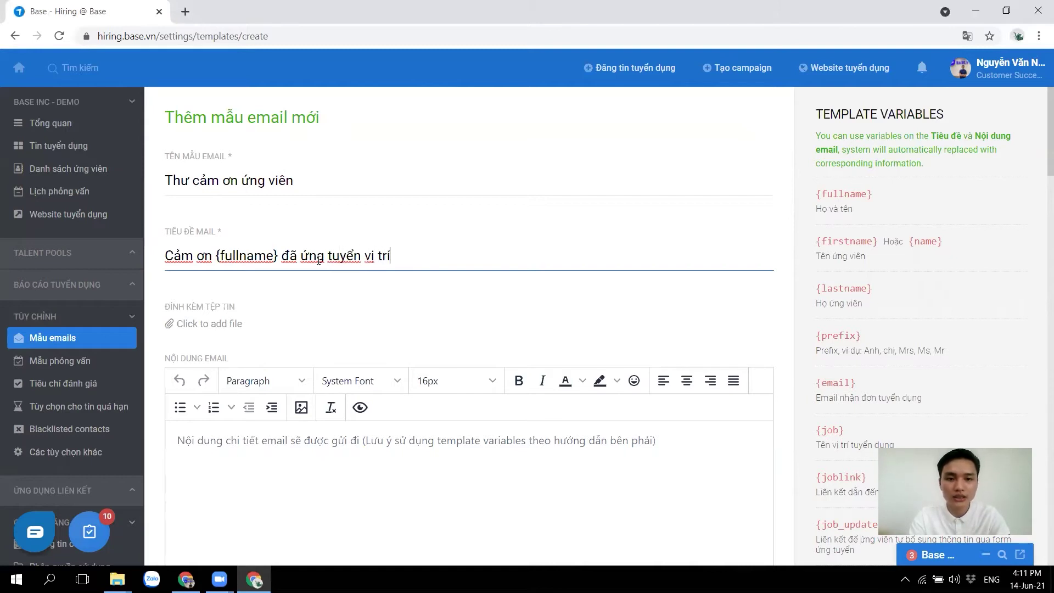
{"action": "left_click_drag", "start_coordinate": [846, 430], "coordinate": [815, 434]}
{"action": "key", "text": "ctrl+c"}
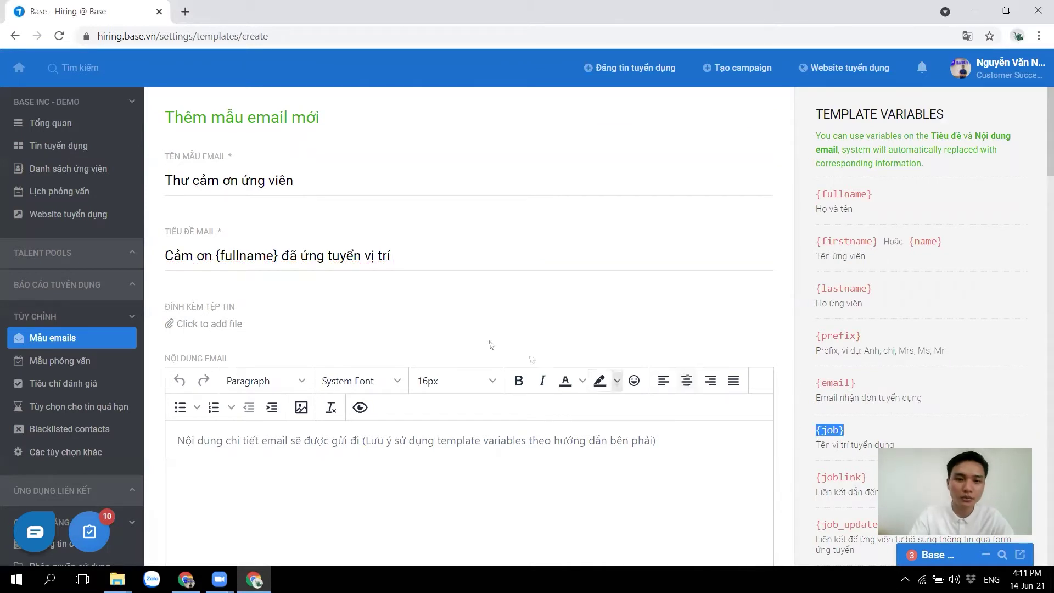
{"action": "left_click", "coordinate": [414, 270]}
{"action": "key", "text": "ctrl+v"}
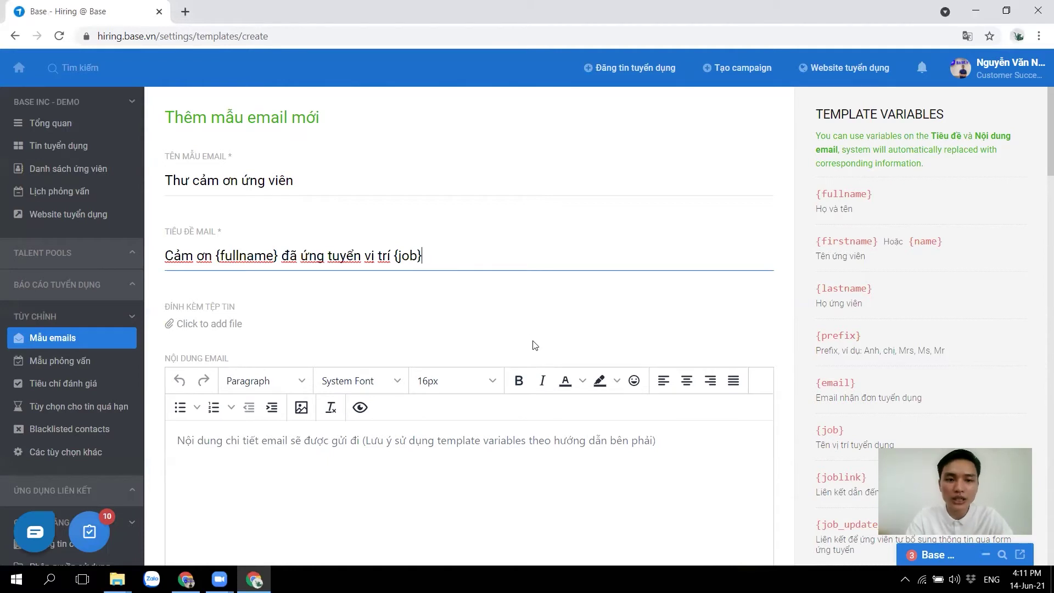
{"action": "scroll", "coordinate": [533, 345], "scroll_direction": "down", "scroll_amount": 2}
Write the greeting 'Dear {name},' at the top of the email body
{"action": "left_click", "coordinate": [399, 337]}
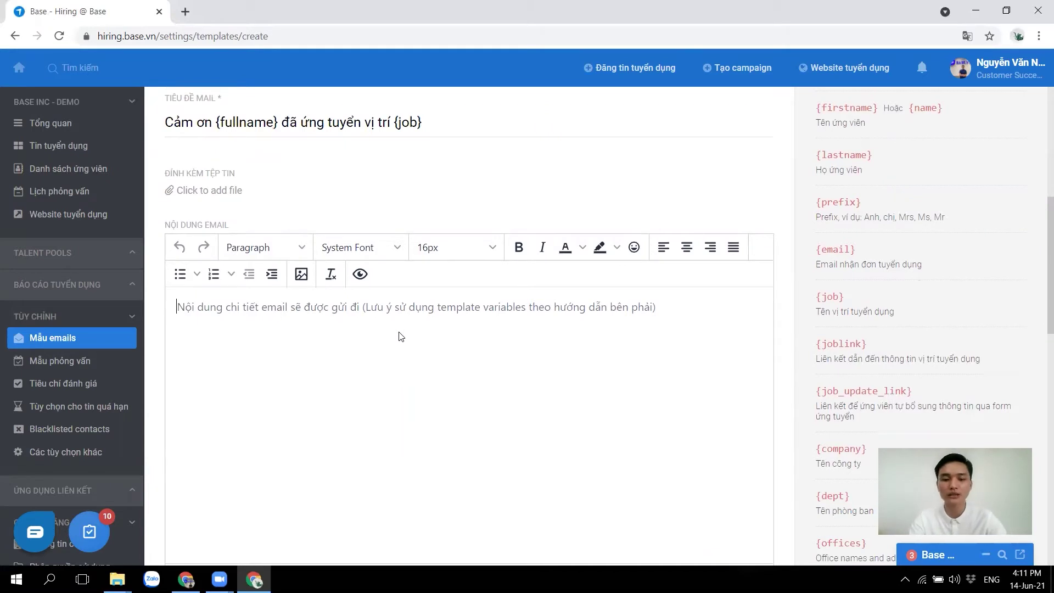
{"action": "type", "text": "Dear "}
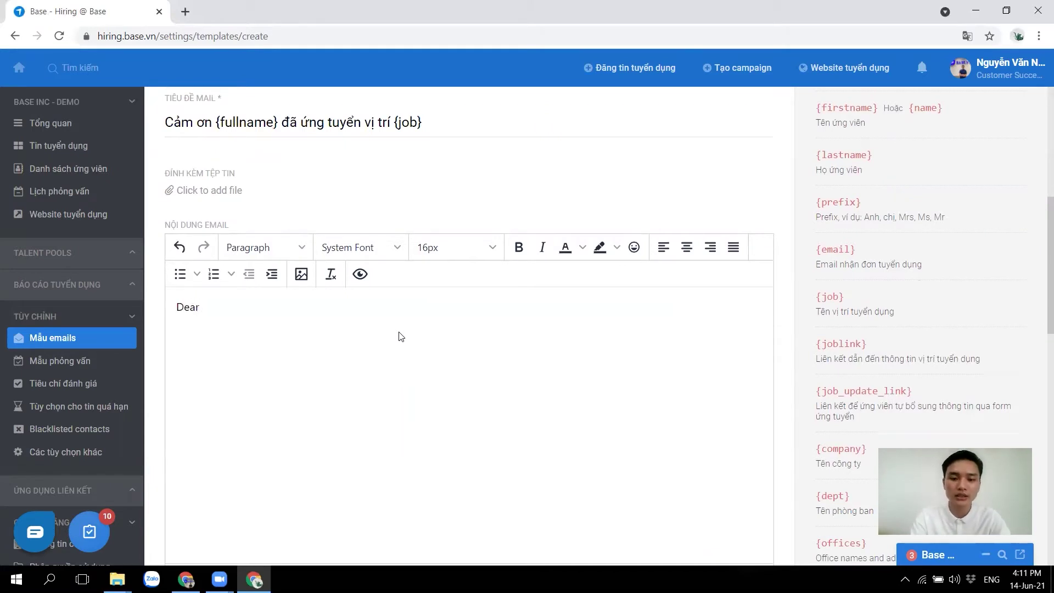
{"action": "type", "text": "{"}
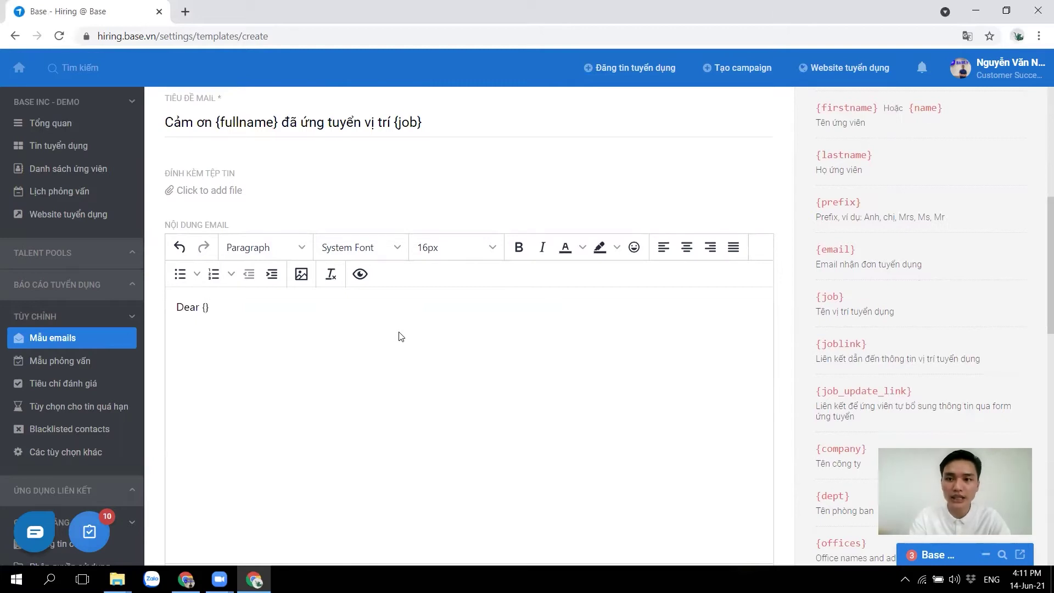
{"action": "type", "text": "name"}
{"action": "key", "text": "Right"}
{"action": "type", "text": ","}
{"action": "key", "text": "Return"}
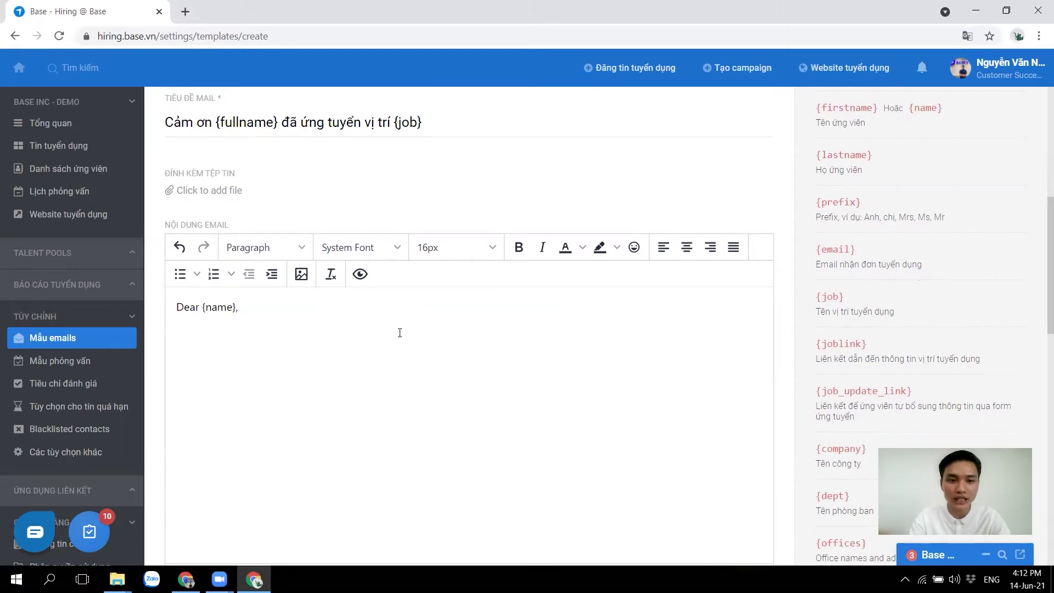
Add the thank-you line promising contact within 2 working days, a good-day wish, and 'Thân ái'
{"action": "type", "text": "Cảm ơn"}
{"action": "type", "text": "bạn"}
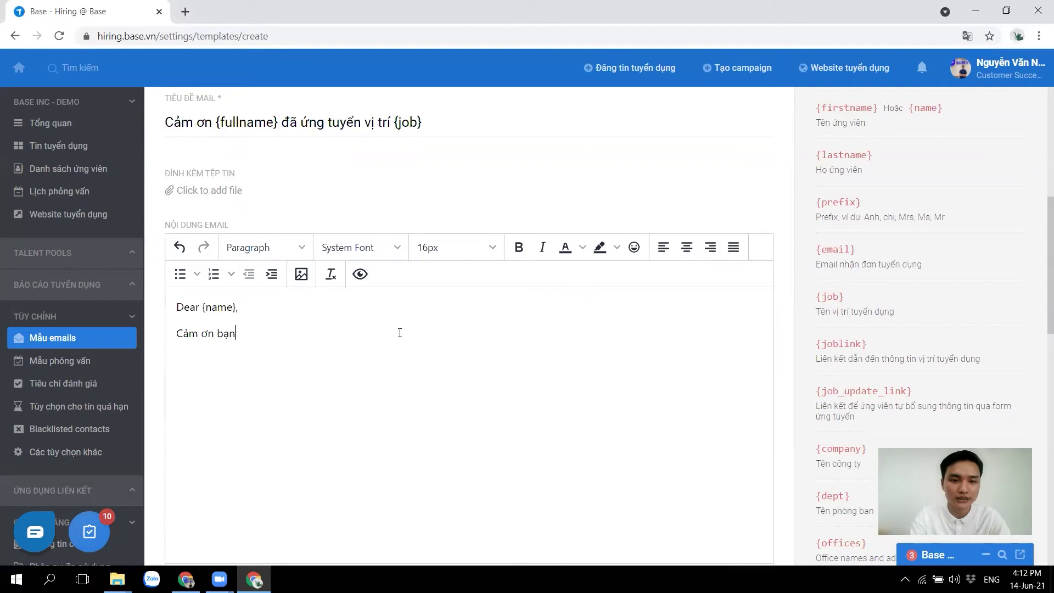
{"action": "type", "text": " đã ứng tuyển vị trí {"}
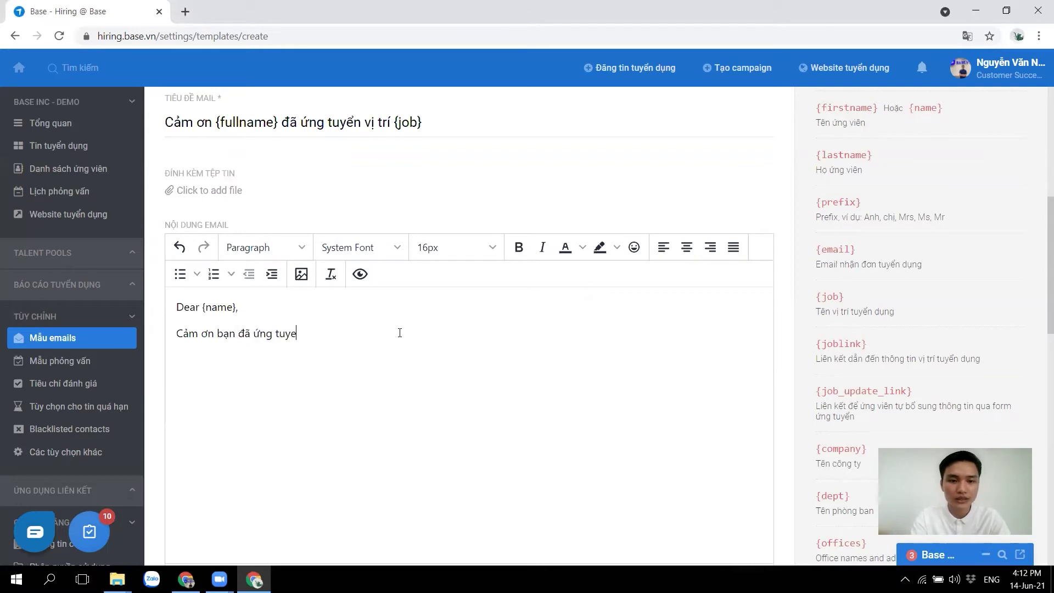
{"action": "type", "text": "job}, chúng t"}
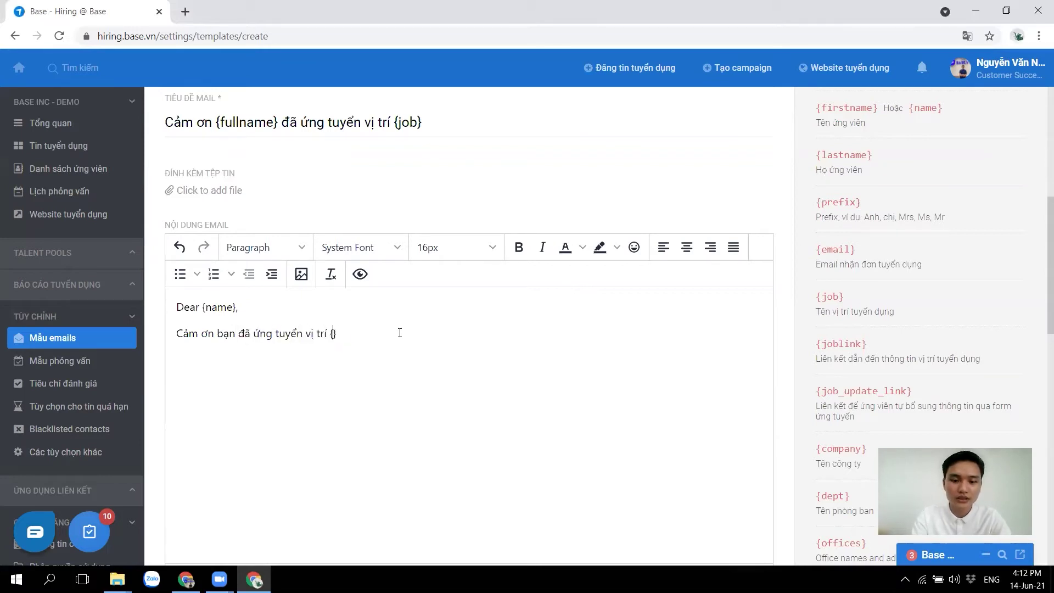
{"action": "type", "text": "ôi sẽ liên hệ h"}
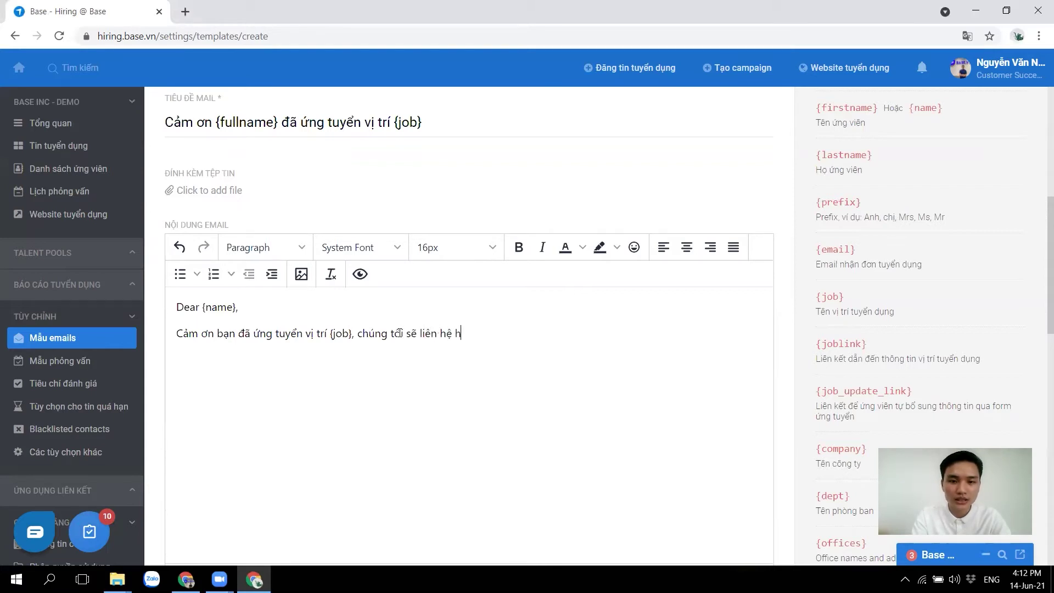
{"action": "key", "text": "BackSpace"}
{"action": "type", "text": "trong"}
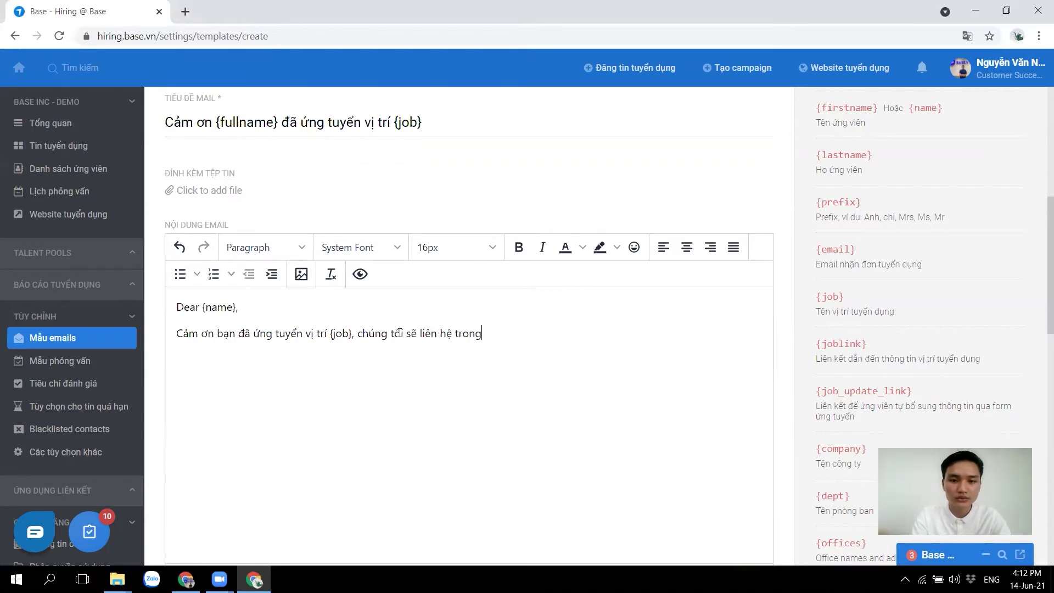
{"action": "type", "text": " 2 ngày làm viêc."}
{"action": "key", "text": "Return"}
{"action": "type", "text": "Chúc bạn 1 ngày tốt lành."}
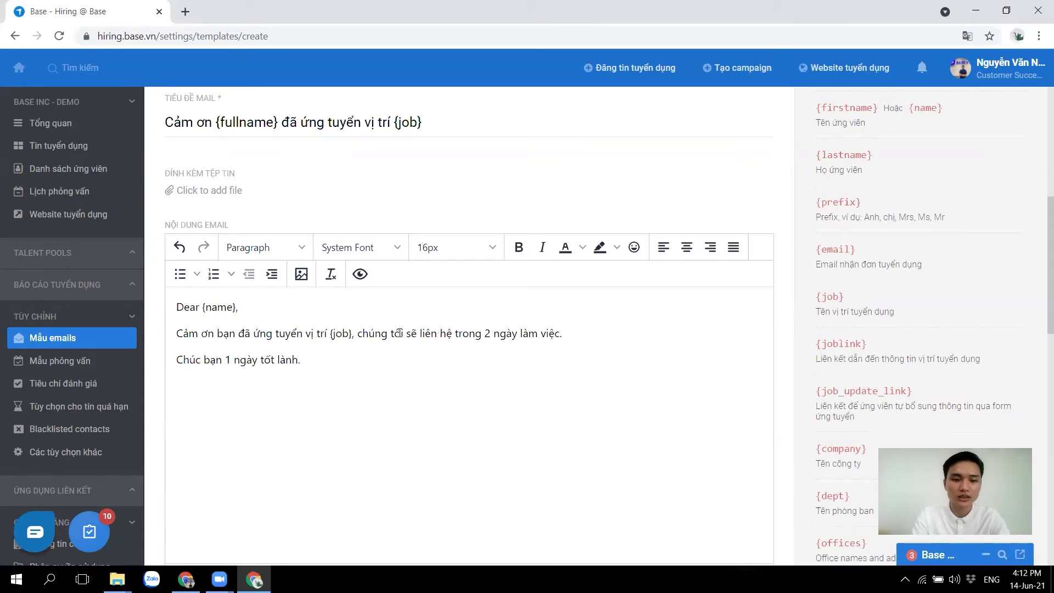
{"action": "key", "text": "Return"}
{"action": "type", "text": "Thân ái."}
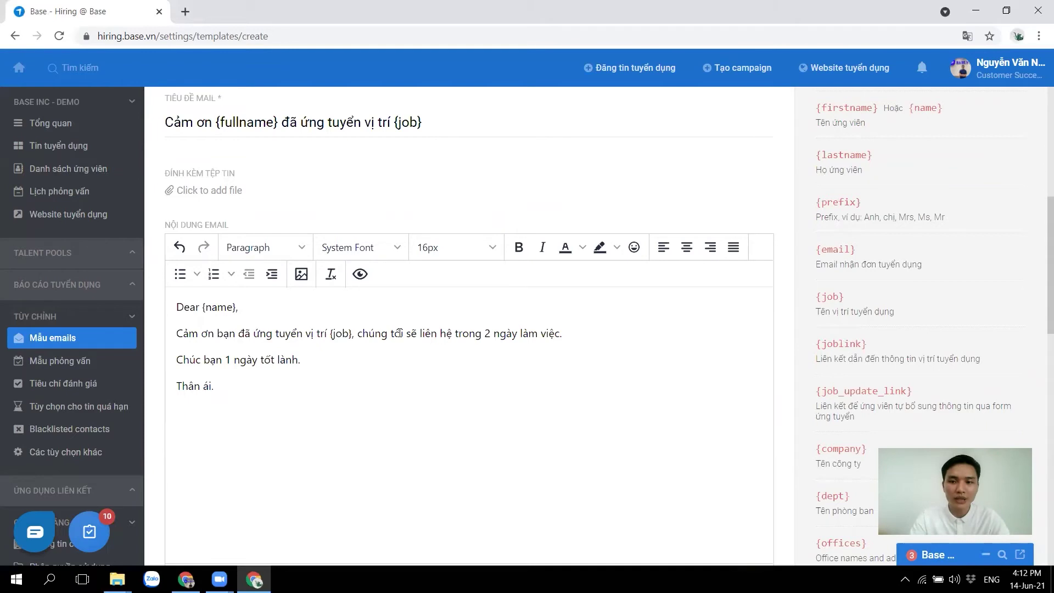
{"action": "scroll", "coordinate": [908, 258], "scroll_direction": "down", "scroll_amount": 3}
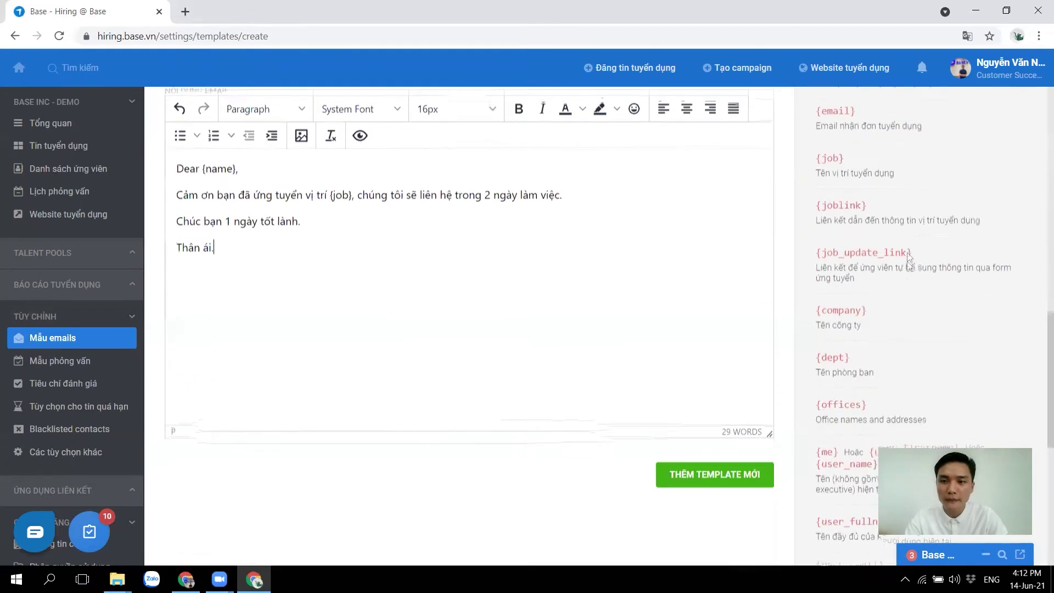
{"action": "scroll", "coordinate": [907, 257], "scroll_direction": "up", "scroll_amount": 1}
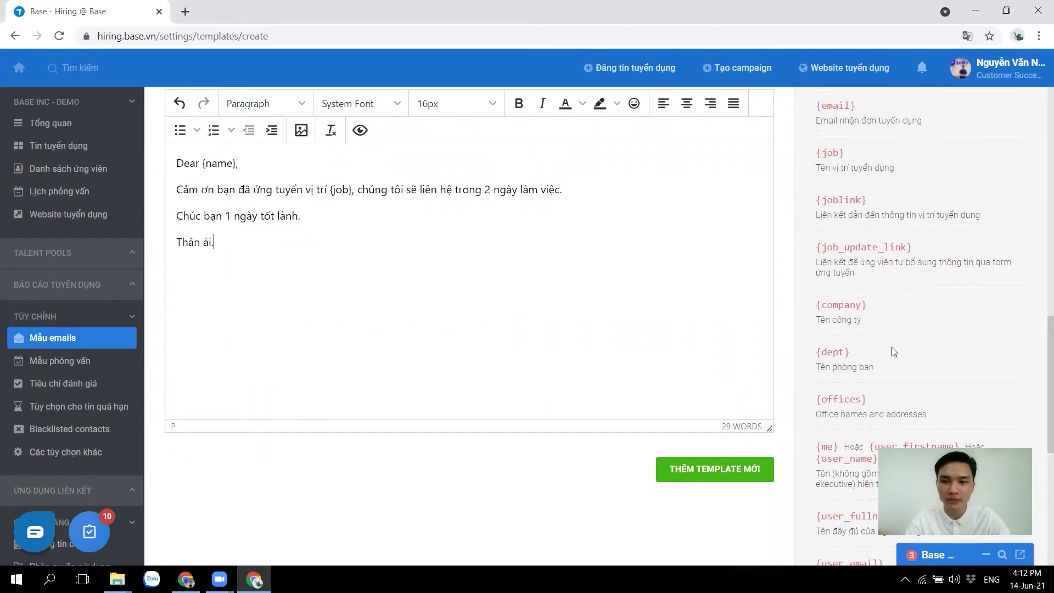
{"action": "scroll", "coordinate": [895, 351], "scroll_direction": "down", "scroll_amount": 2}
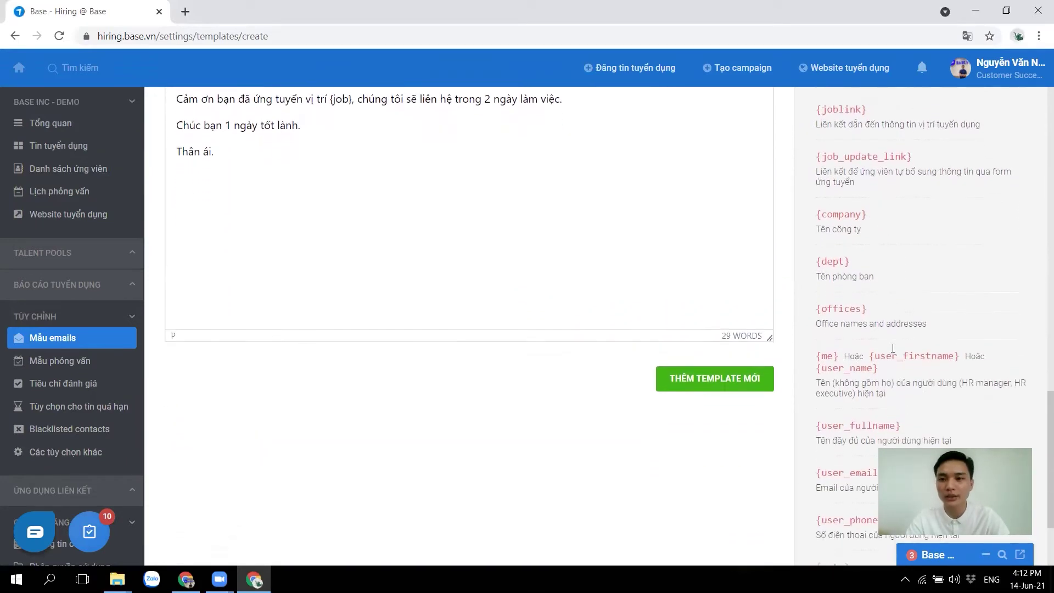
{"action": "scroll", "coordinate": [893, 354], "scroll_direction": "up", "scroll_amount": 4}
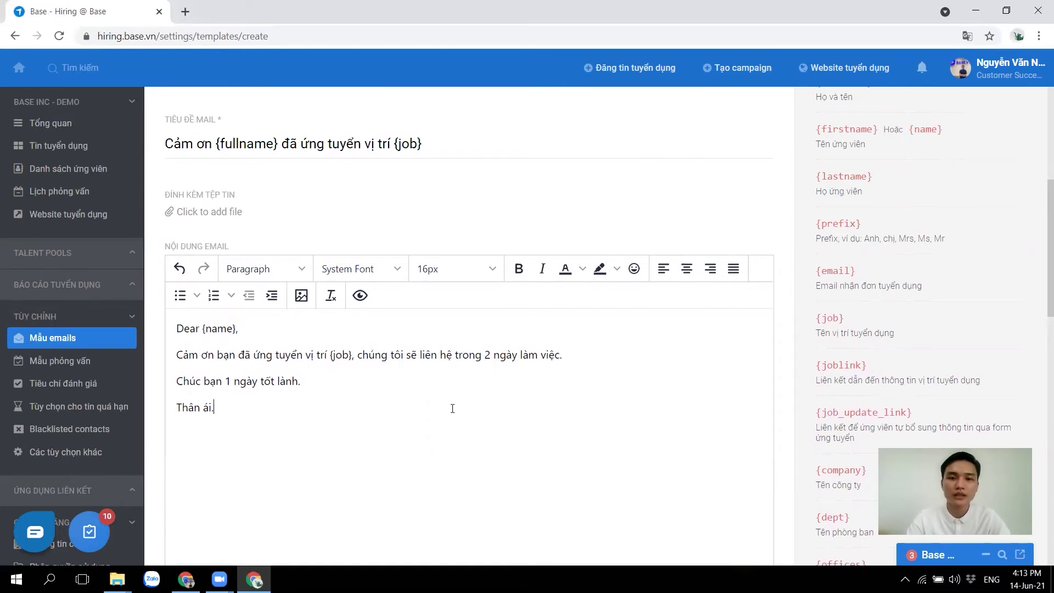
{"action": "scroll", "coordinate": [452, 409], "scroll_direction": "down", "scroll_amount": 3}
{"action": "left_click", "coordinate": [663, 456]}
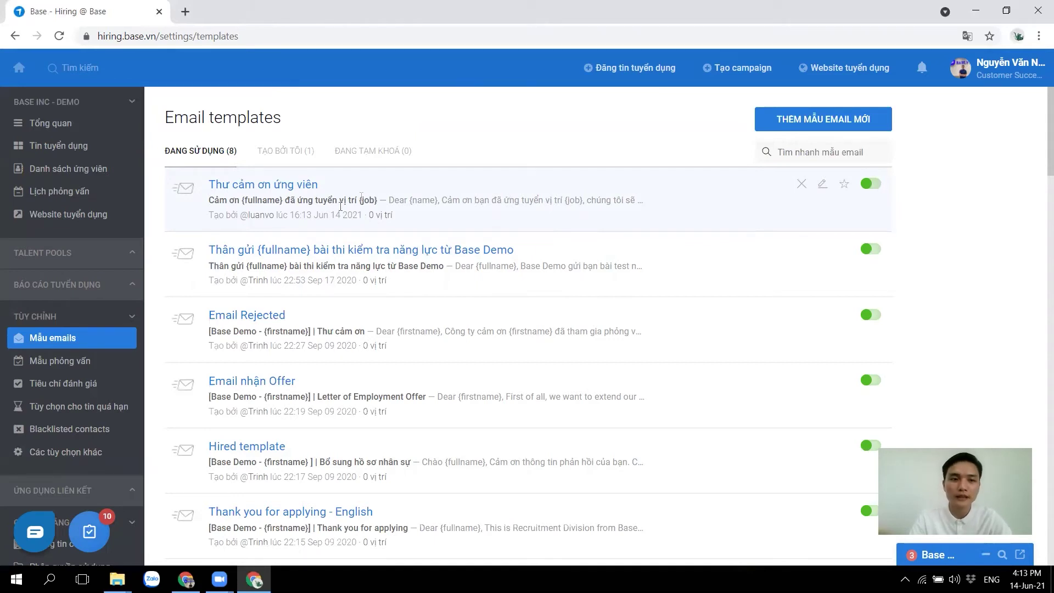
{"action": "left_click", "coordinate": [48, 364]}
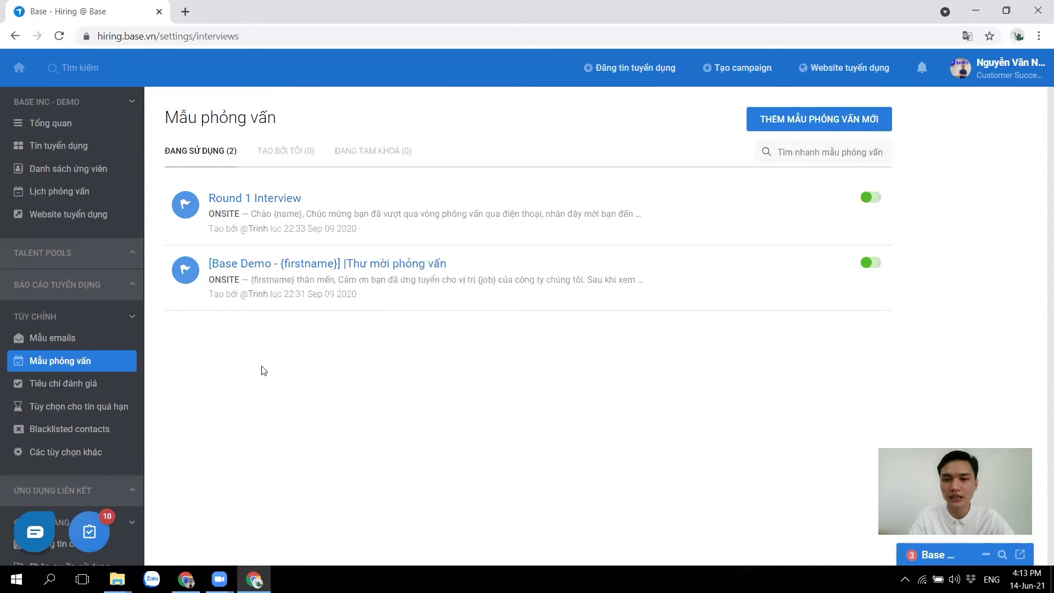
{"action": "left_click", "coordinate": [805, 117]}
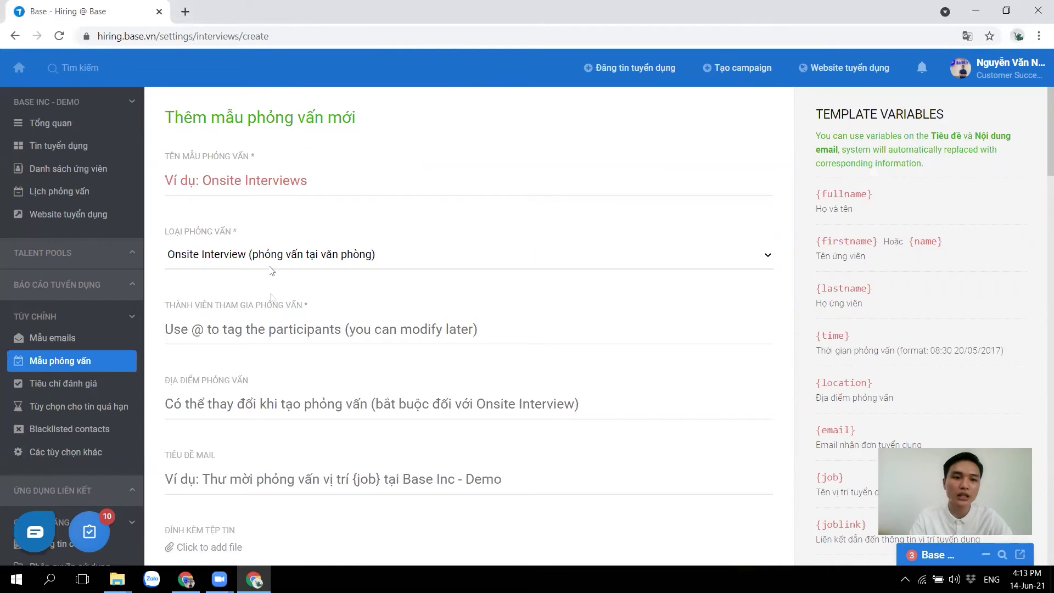
{"action": "left_click", "coordinate": [196, 256]}
{"action": "left_click", "coordinate": [196, 258]}
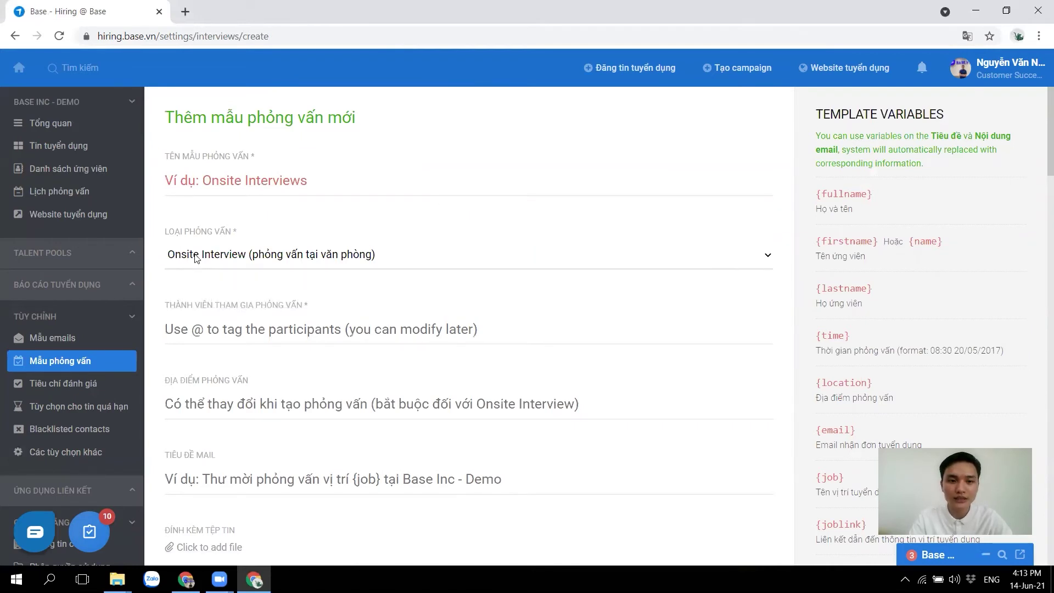
{"action": "left_click", "coordinate": [209, 329]}
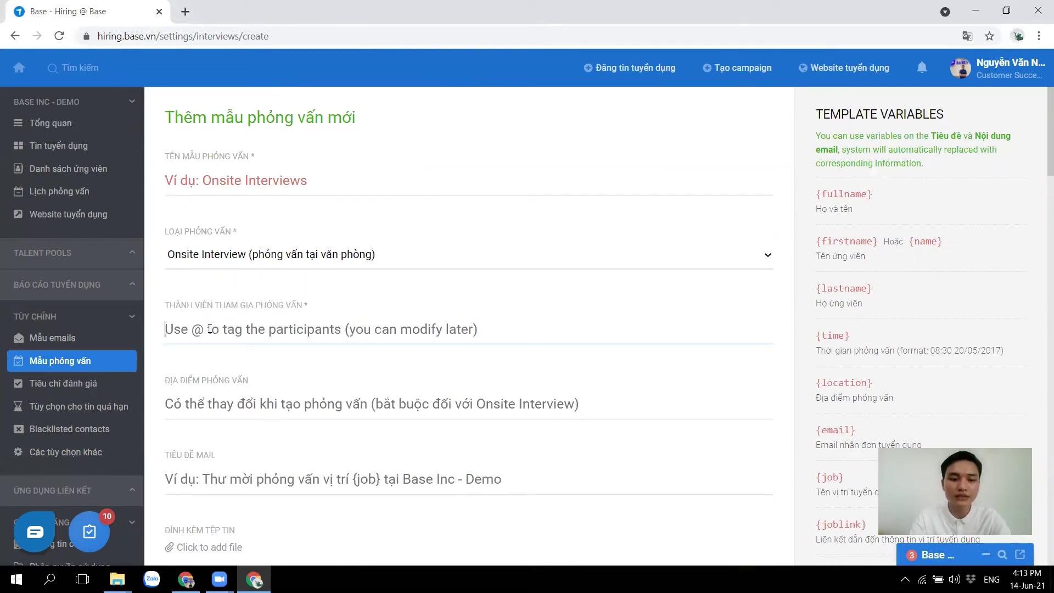
{"action": "type", "text": "@"}
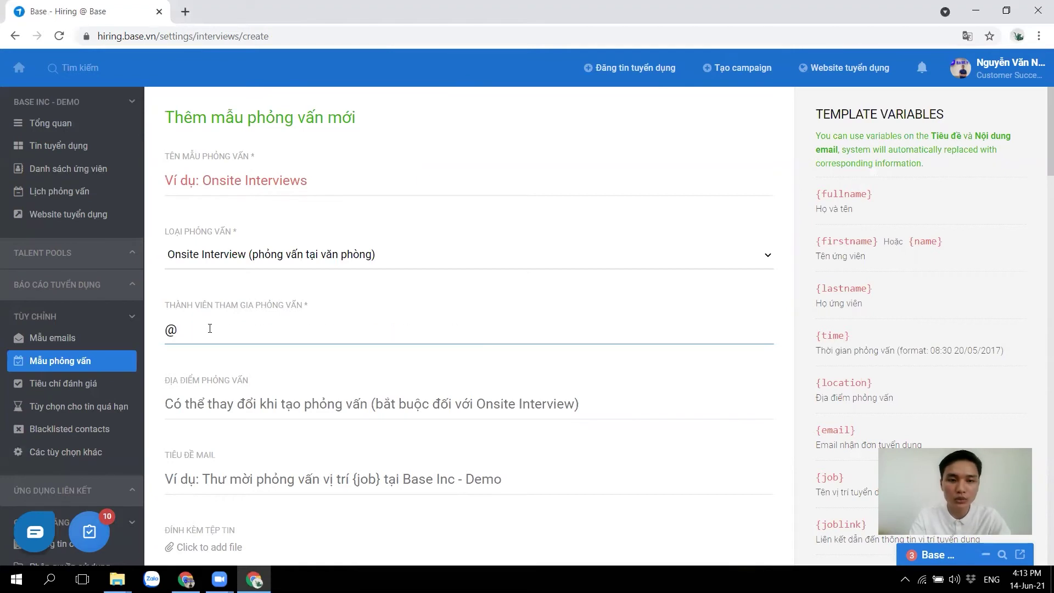
{"action": "type", "text": "ceo"}
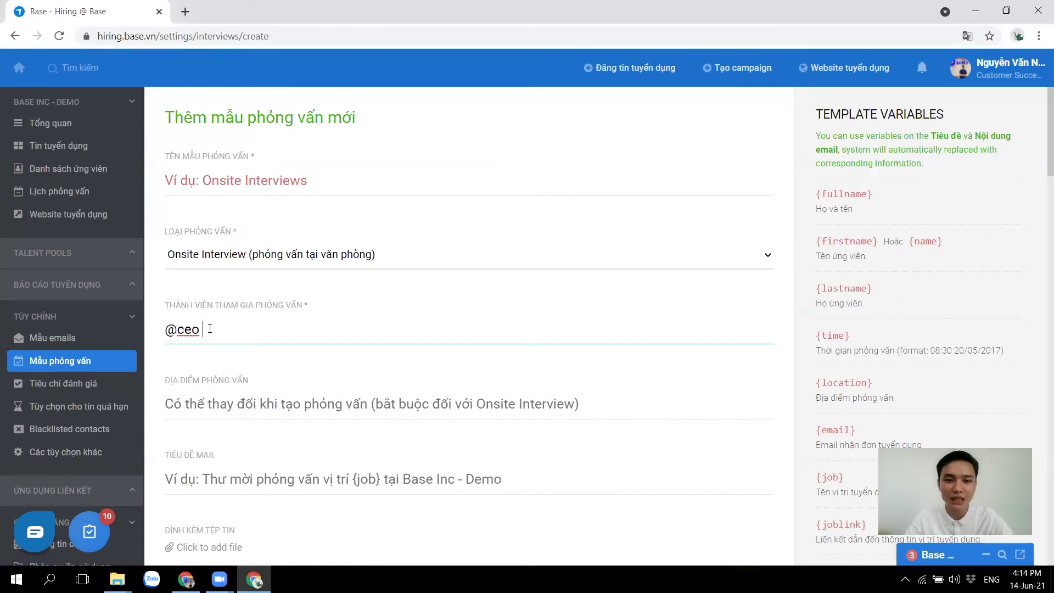
Name the template 'Phỏng vấn trực tiếp' and set the email subject to 'Thư mời phỏng vấn'
{"action": "left_click", "coordinate": [248, 180]}
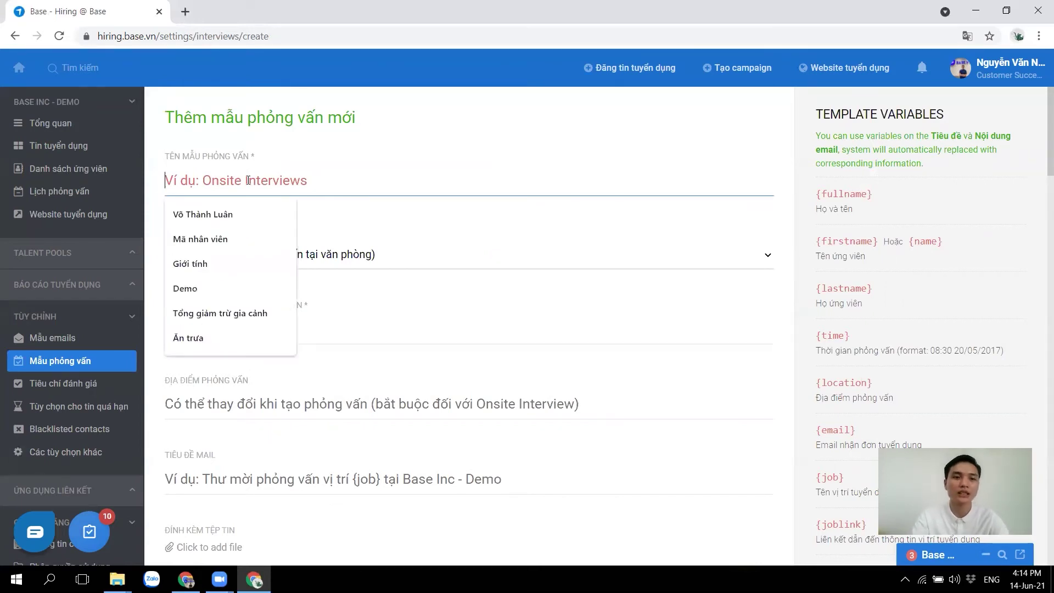
{"action": "type", "text": "Phỏng vâns trực tieếp"}
{"action": "left_click", "coordinate": [233, 403]}
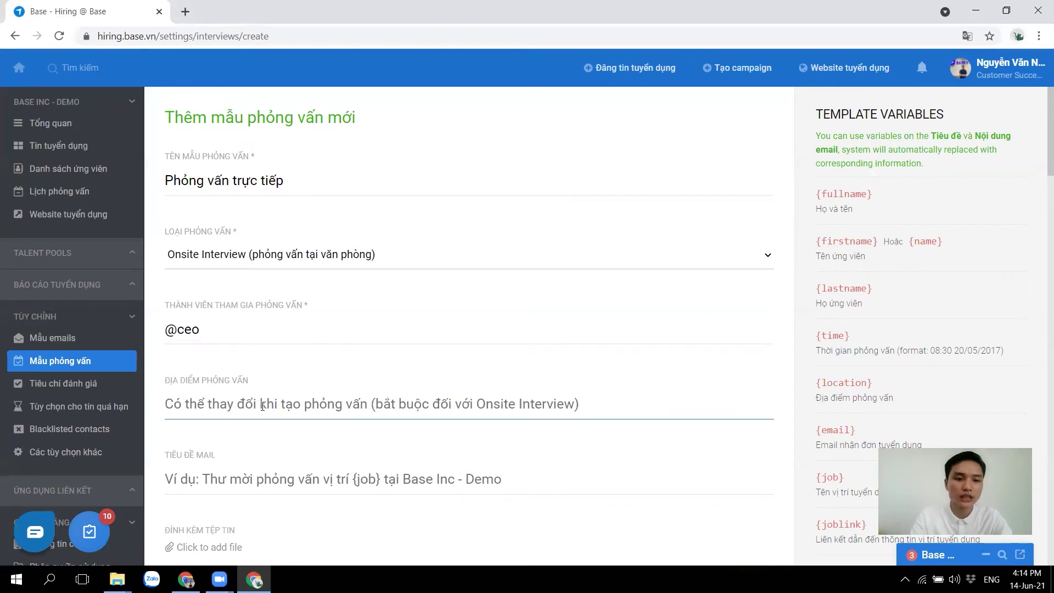
{"action": "scroll", "coordinate": [376, 416], "scroll_direction": "down", "scroll_amount": 3}
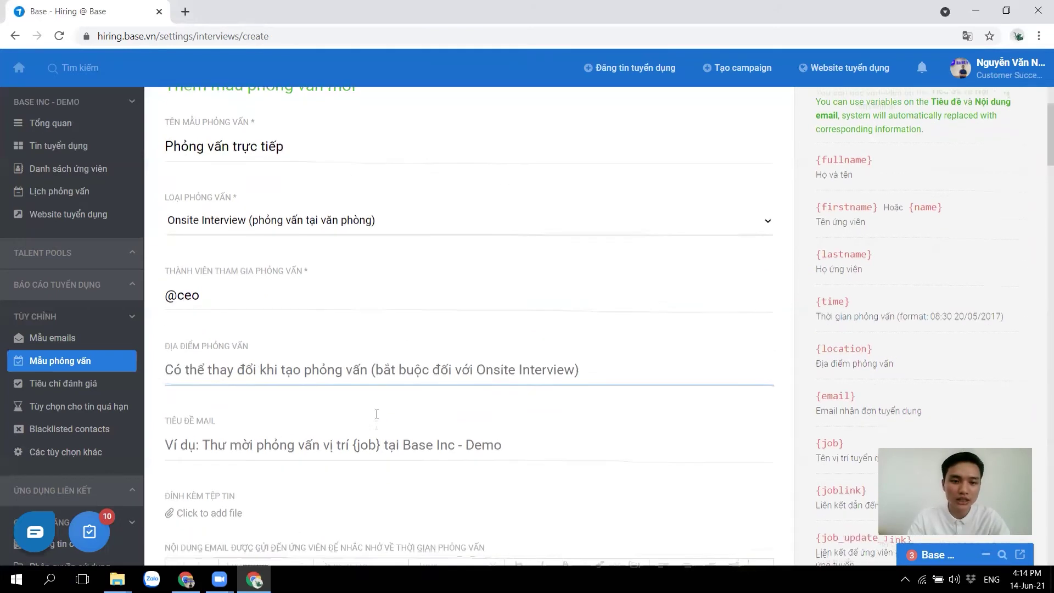
{"action": "left_click", "coordinate": [238, 342]}
{"action": "type", "text": "T"}
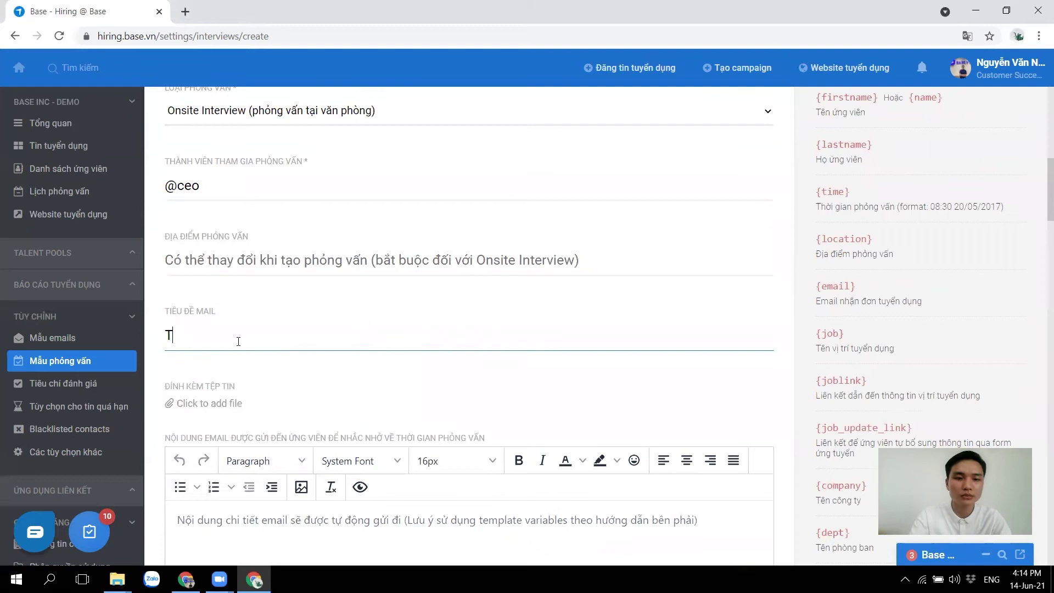
{"action": "type", "text": "hư mời phỏng vân"}
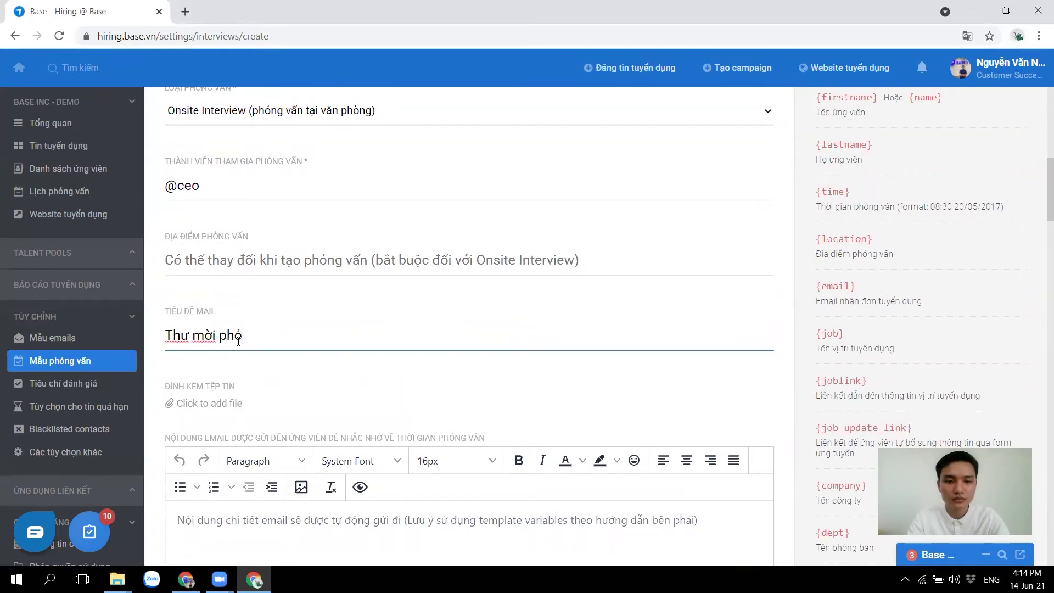
{"action": "scroll", "coordinate": [238, 342], "scroll_direction": "down", "scroll_amount": 2}
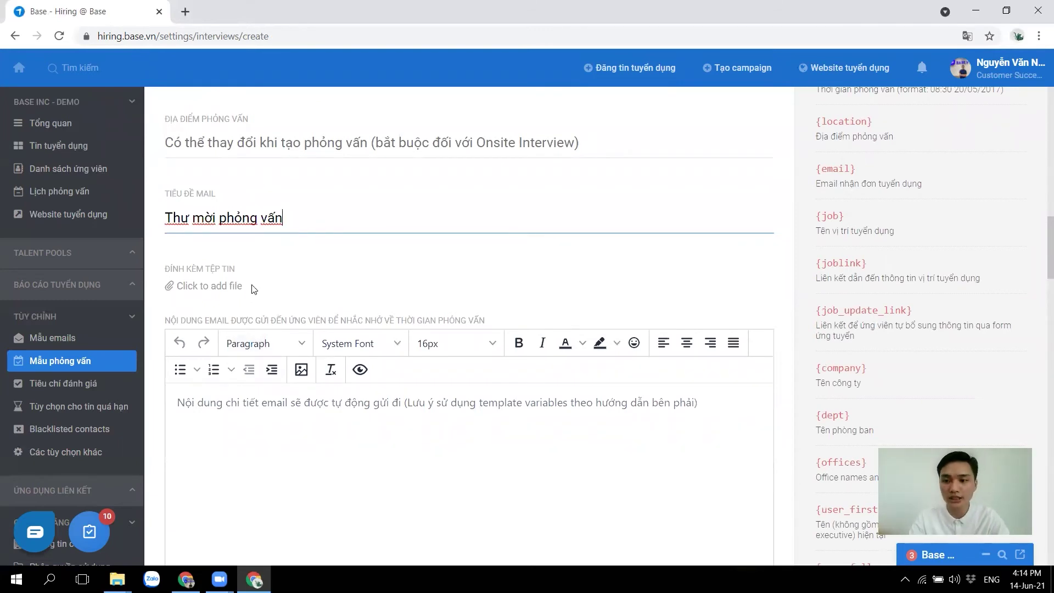
Abandon the template form at the email body and go back to Mẫu phỏng vấn
{"action": "left_click", "coordinate": [302, 456]}
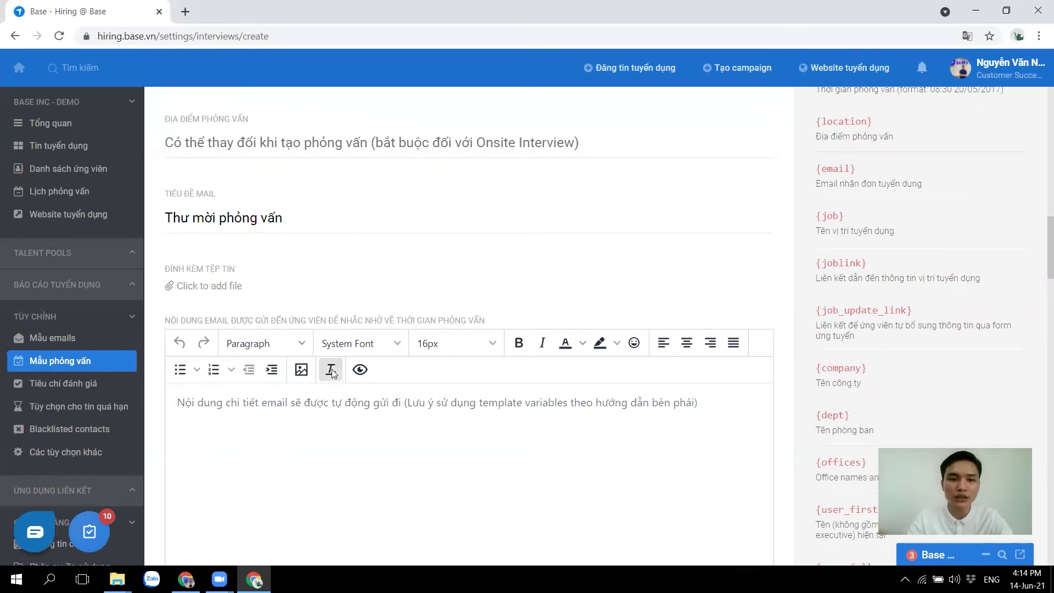
{"action": "scroll", "coordinate": [330, 369], "scroll_direction": "up", "scroll_amount": 5}
{"action": "left_click", "coordinate": [75, 368]}
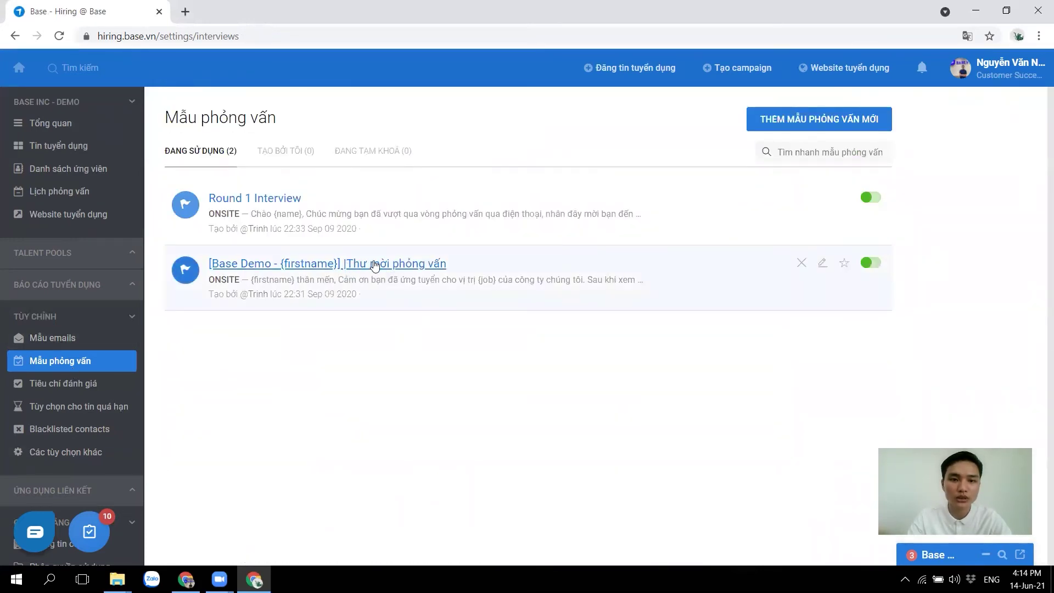
Read the '[Base Demo - {firstname}] |Thư mời phỏng vấn' email body, selecting {job}, then open Tiêu chí đánh giá
{"action": "left_click", "coordinate": [346, 265]}
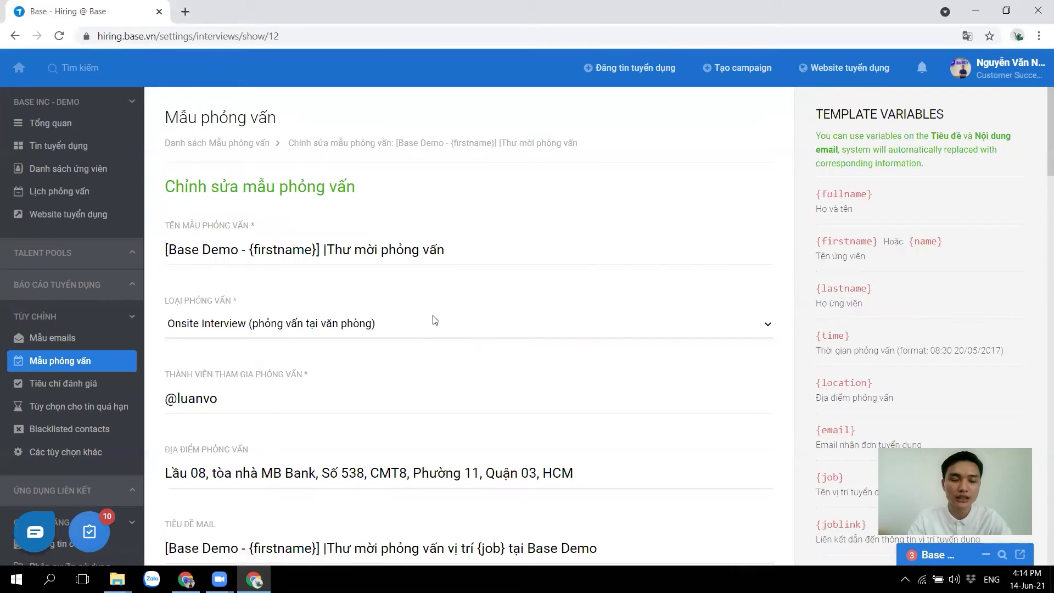
{"action": "scroll", "coordinate": [434, 318], "scroll_direction": "down", "scroll_amount": 3}
{"action": "scroll", "coordinate": [422, 305], "scroll_direction": "down", "scroll_amount": 5}
{"action": "scroll", "coordinate": [421, 309], "scroll_direction": "down", "scroll_amount": 5}
{"action": "left_click_drag", "start_coordinate": [281, 260], "coordinate": [166, 261]}
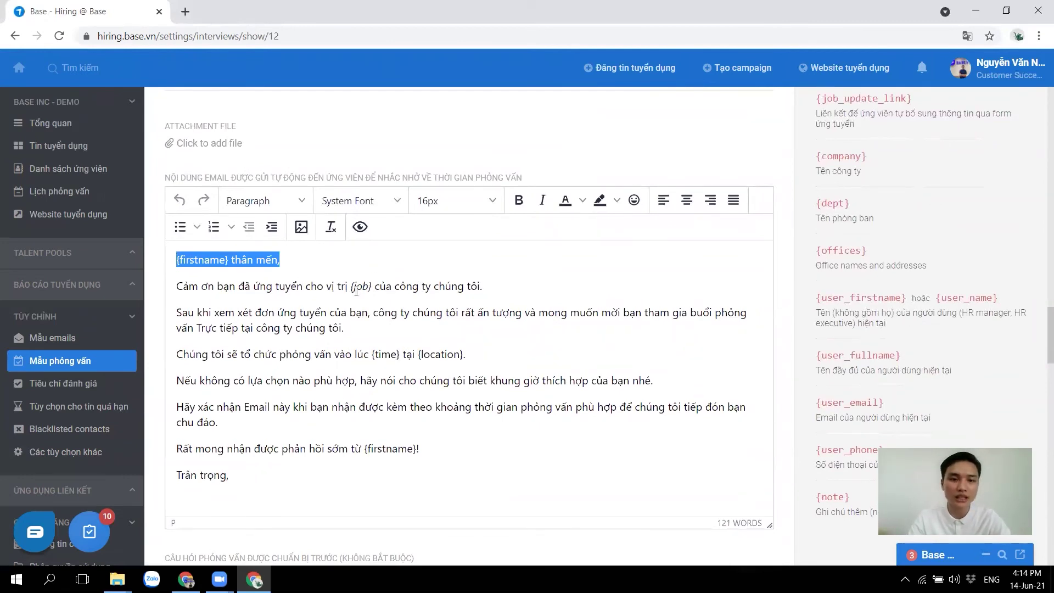
{"action": "left_click_drag", "start_coordinate": [351, 287], "coordinate": [372, 286]}
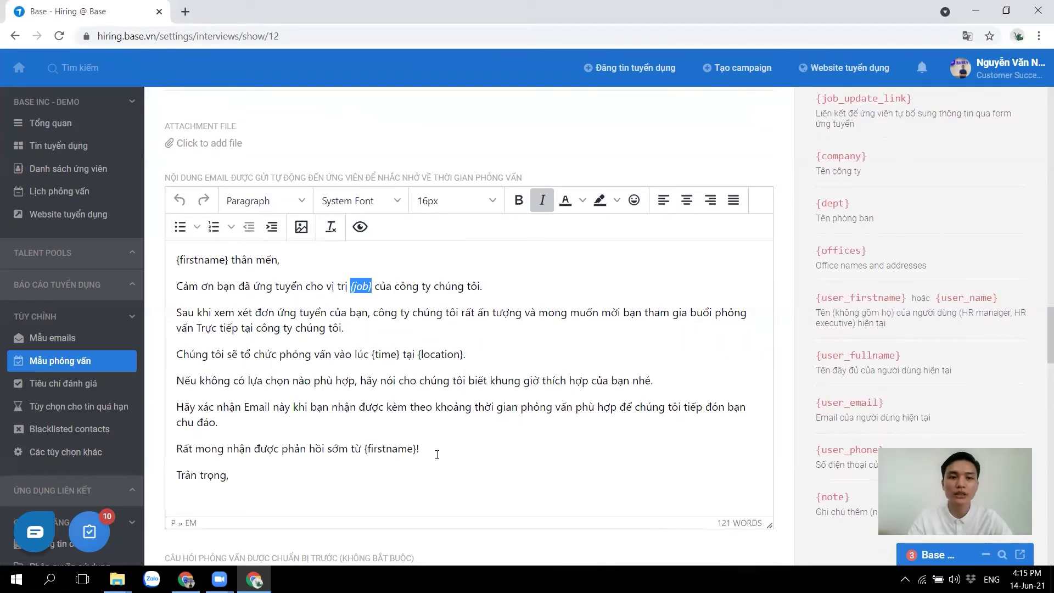
{"action": "left_click", "coordinate": [67, 383]}
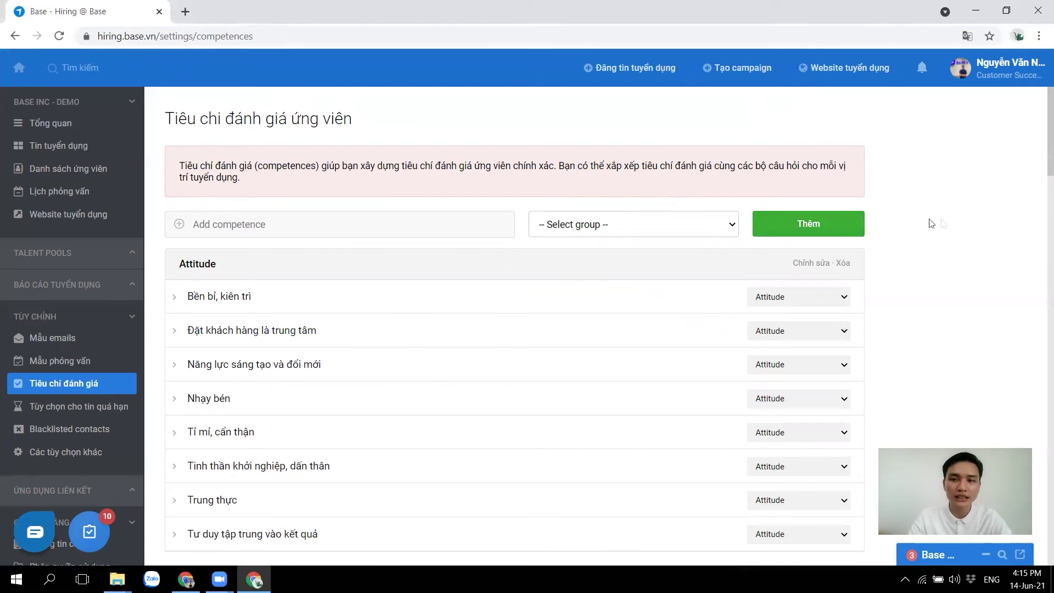
{"action": "left_click", "coordinate": [662, 224]}
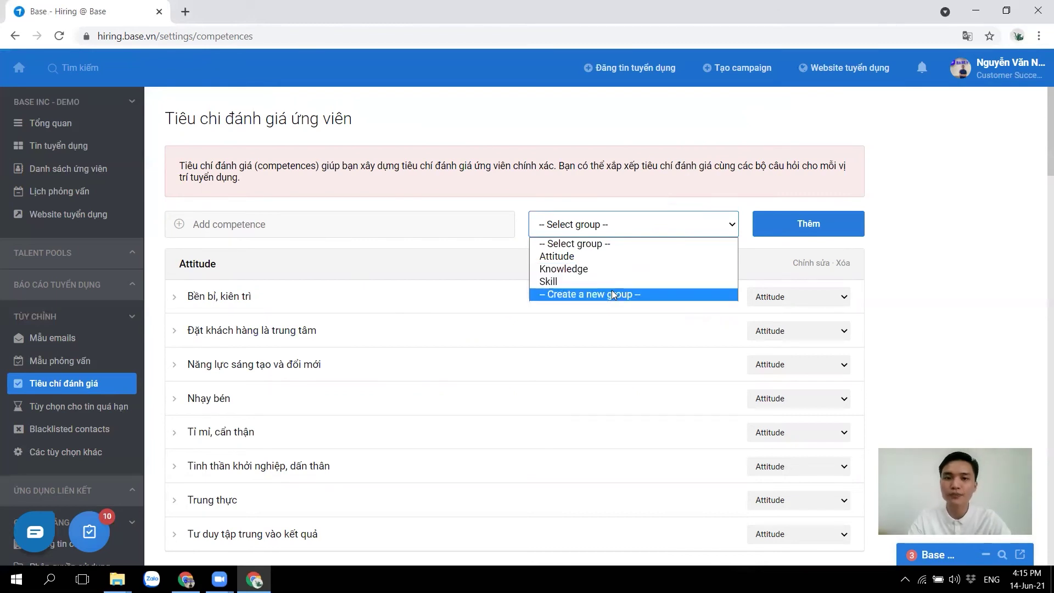
{"action": "left_click", "coordinate": [442, 269]}
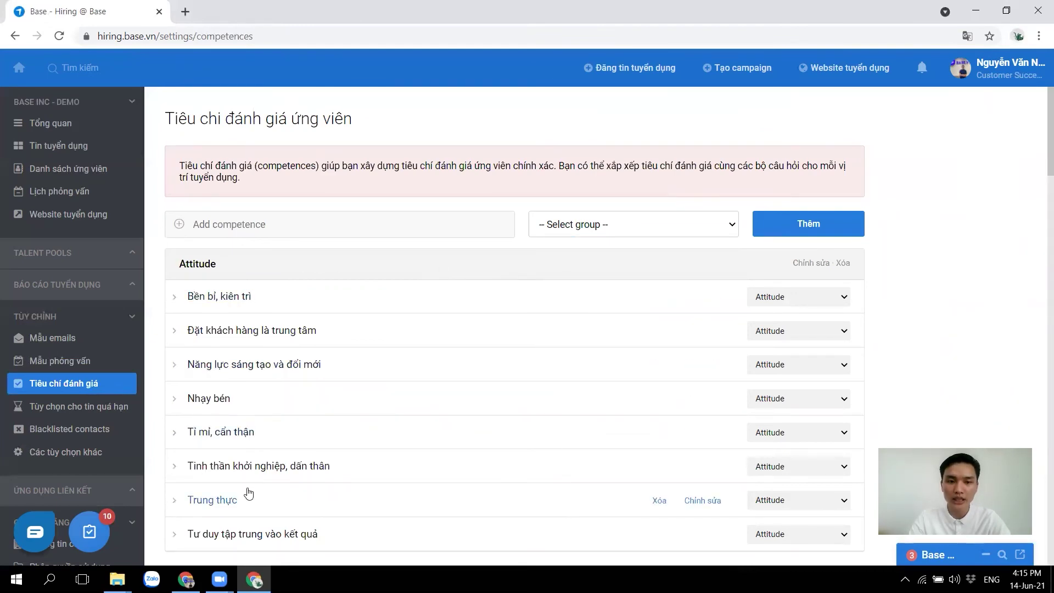
{"action": "scroll", "coordinate": [248, 468], "scroll_direction": "down", "scroll_amount": 7}
{"action": "scroll", "coordinate": [249, 468], "scroll_direction": "down", "scroll_amount": 7}
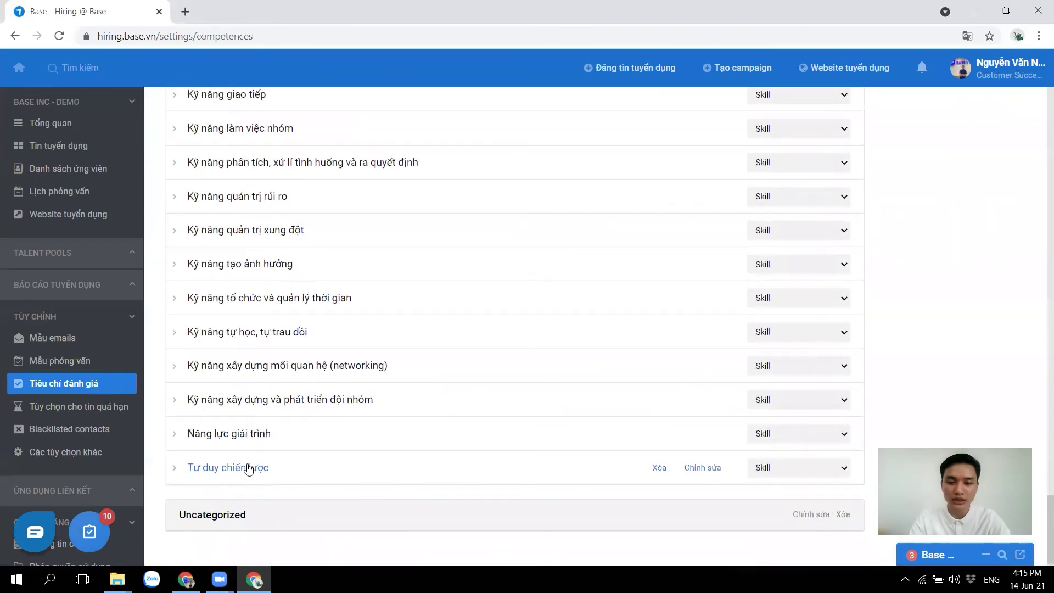
{"action": "scroll", "coordinate": [249, 469], "scroll_direction": "up", "scroll_amount": 8}
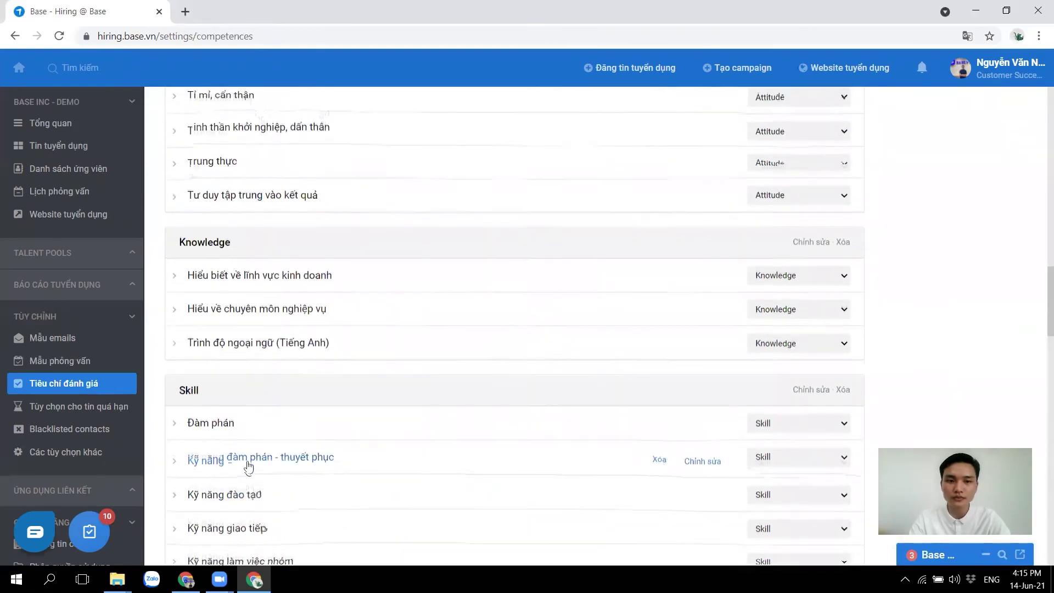
{"action": "scroll", "coordinate": [248, 466], "scroll_direction": "up", "scroll_amount": 6}
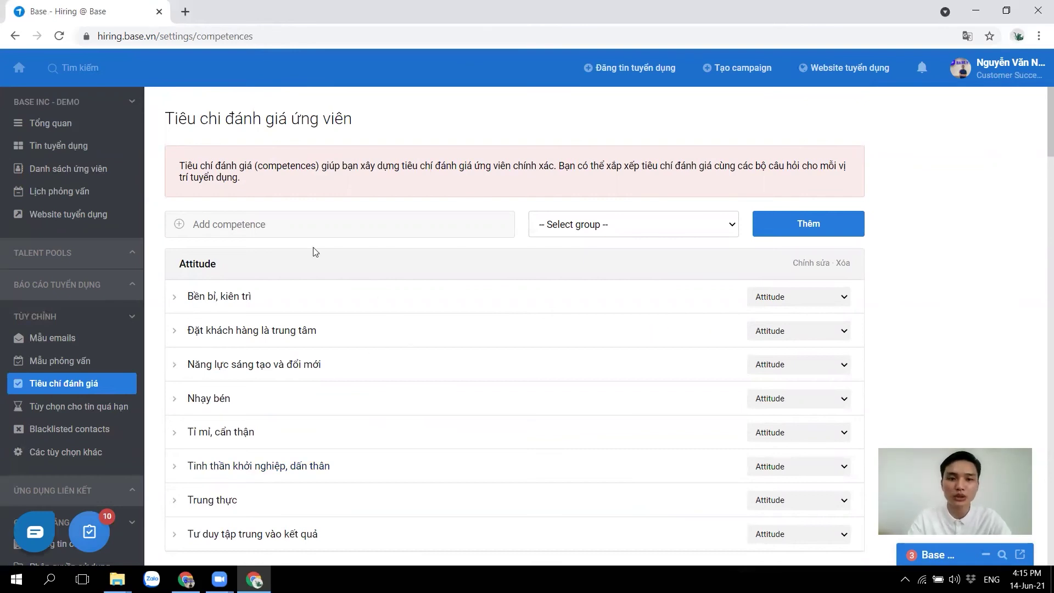
Add the competence 'Tin học văn phòng' under the Skill group
{"action": "left_click", "coordinate": [303, 220]}
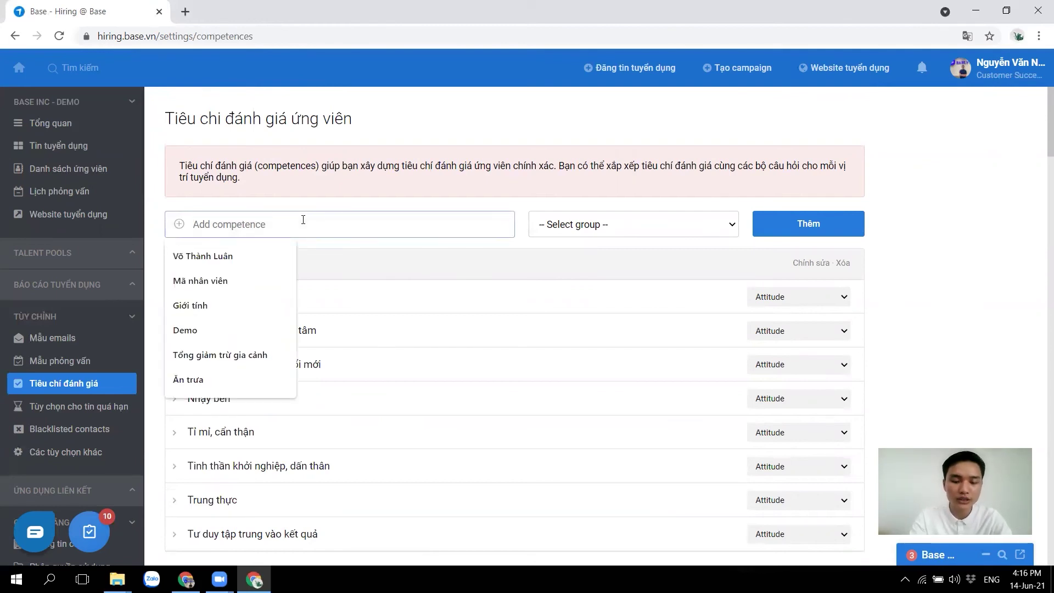
{"action": "type", "text": "Tin hoc va"}
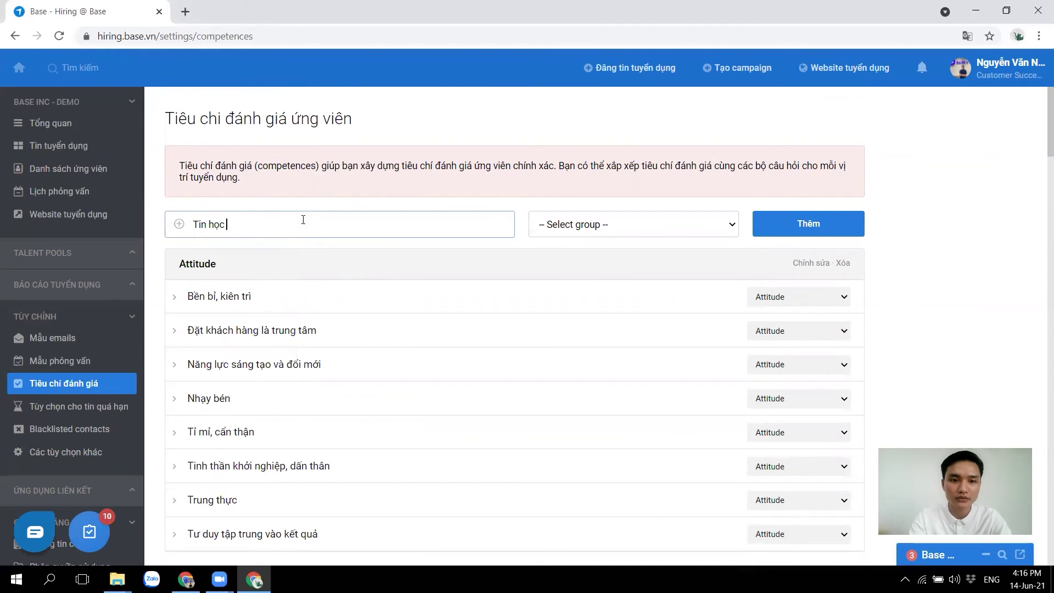
{"action": "type", "text": "ăn phòng"}
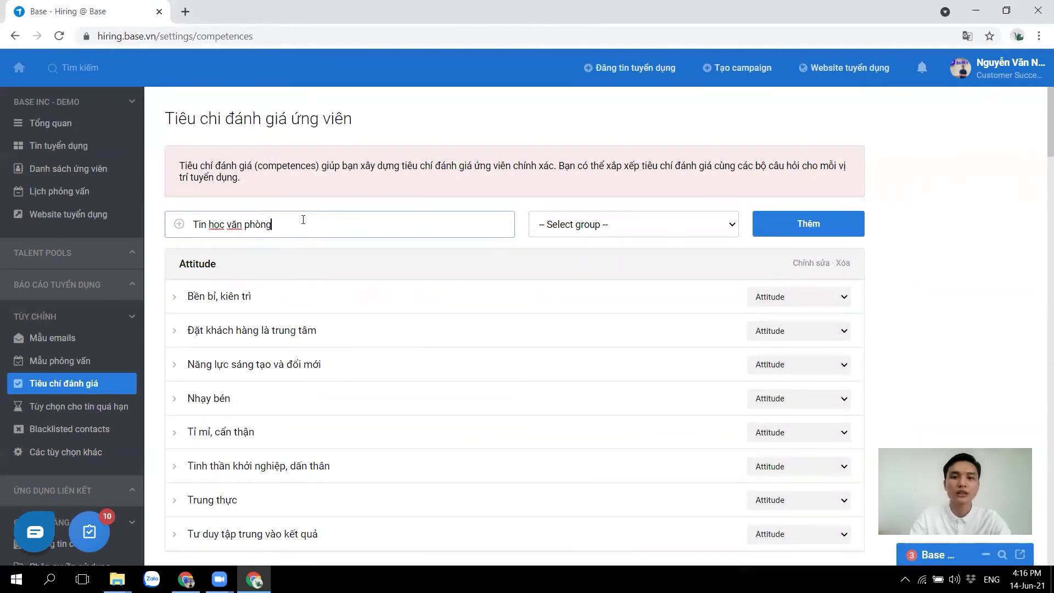
{"action": "left_click", "coordinate": [610, 227]}
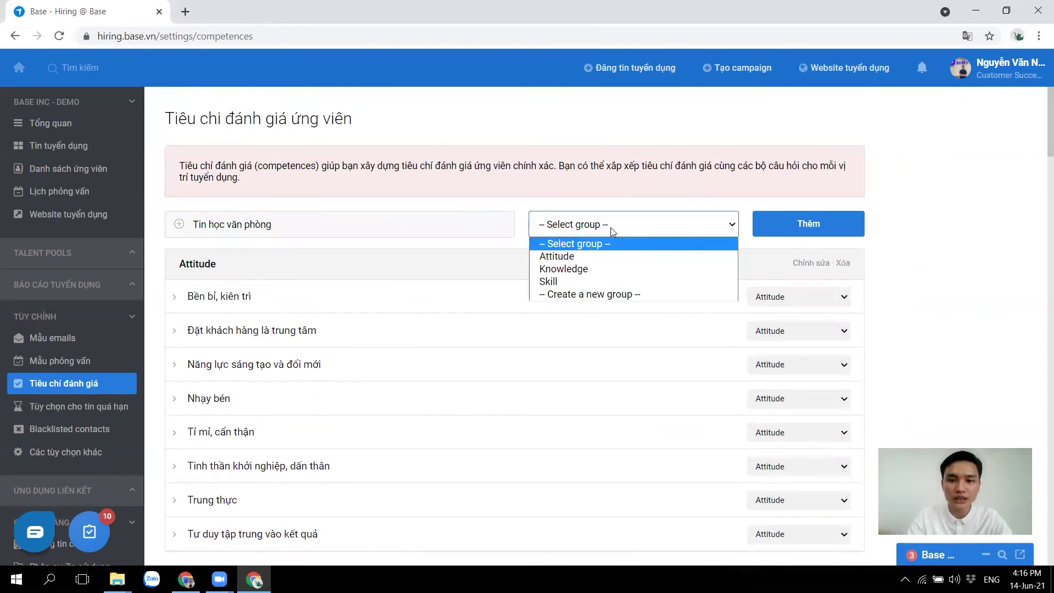
{"action": "left_click", "coordinate": [604, 285]}
{"action": "left_click", "coordinate": [812, 232]}
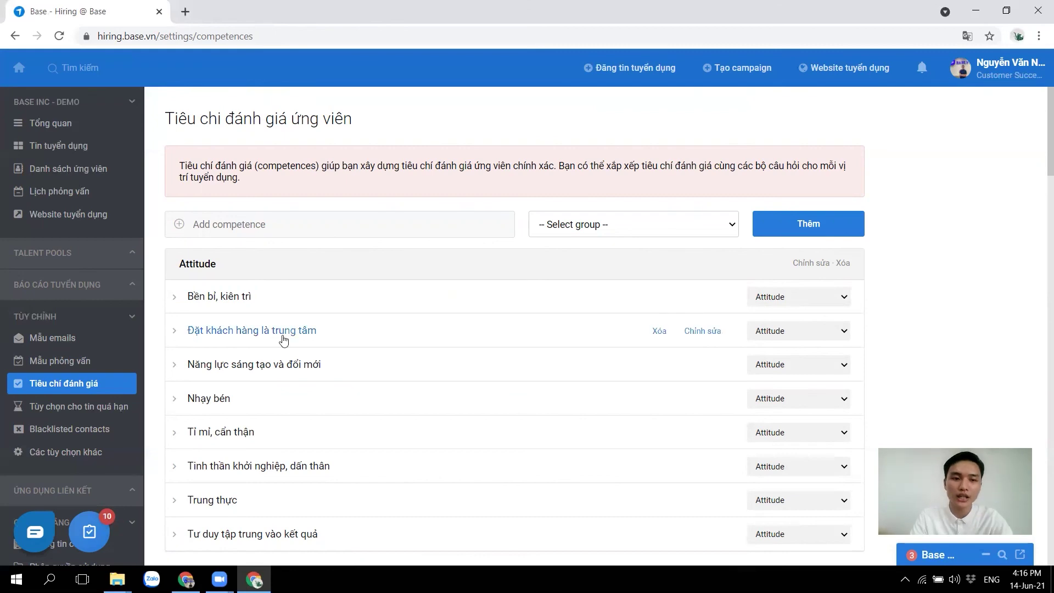
{"action": "scroll", "coordinate": [469, 364], "scroll_direction": "down", "scroll_amount": 15}
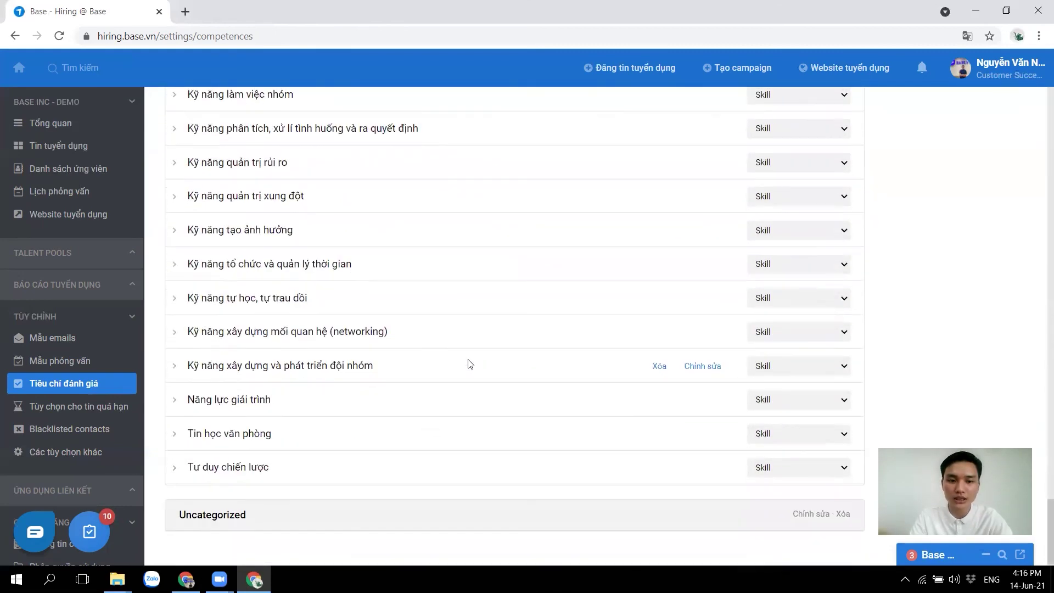
{"action": "scroll", "coordinate": [469, 364], "scroll_direction": "up", "scroll_amount": 15}
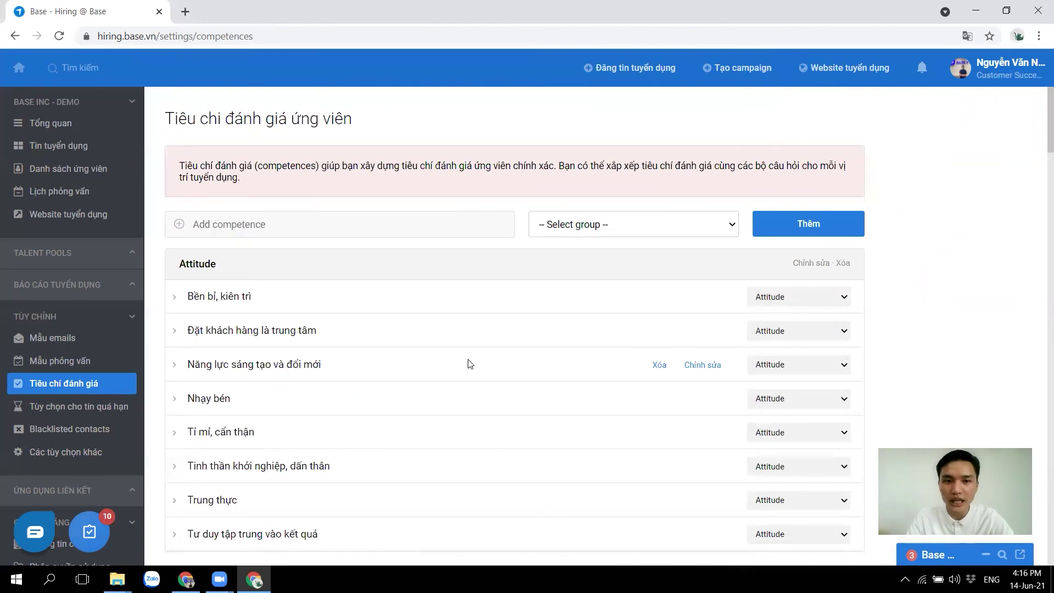
{"action": "scroll", "coordinate": [77, 431], "scroll_direction": "down", "scroll_amount": 2}
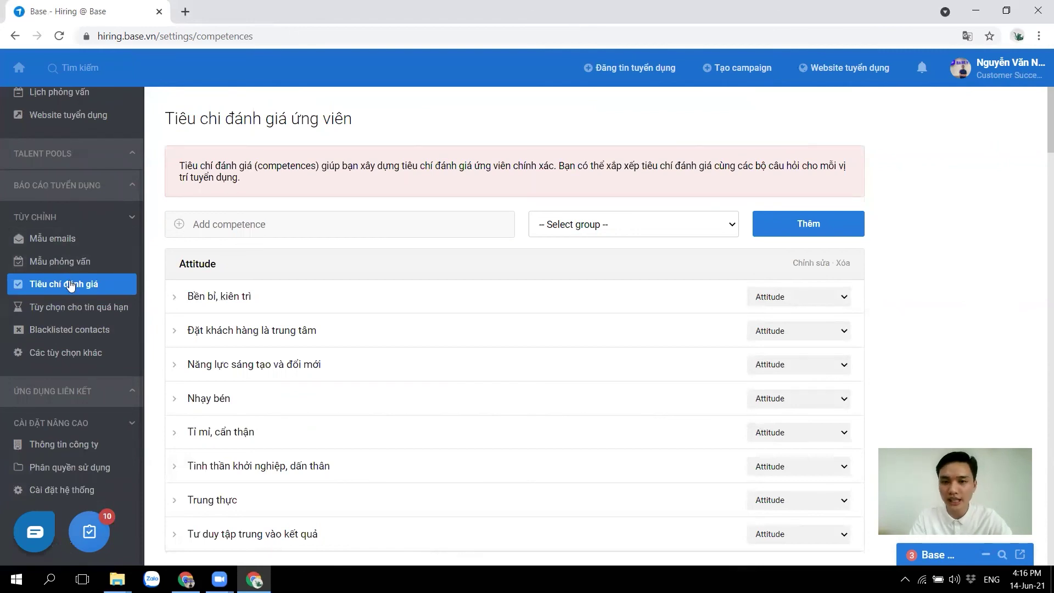
{"action": "scroll", "coordinate": [70, 285], "scroll_direction": "up", "scroll_amount": 2}
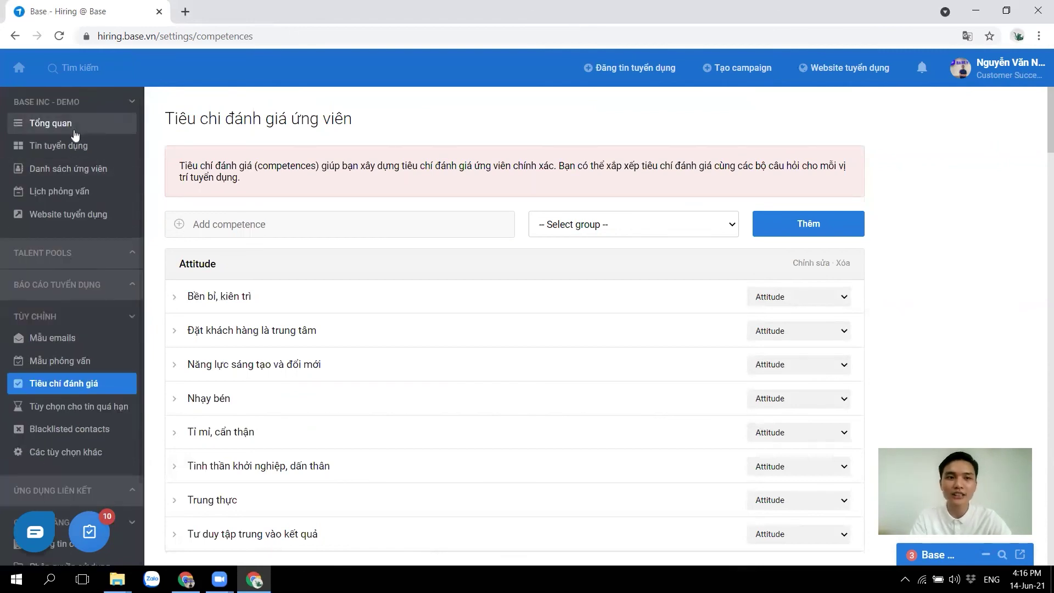